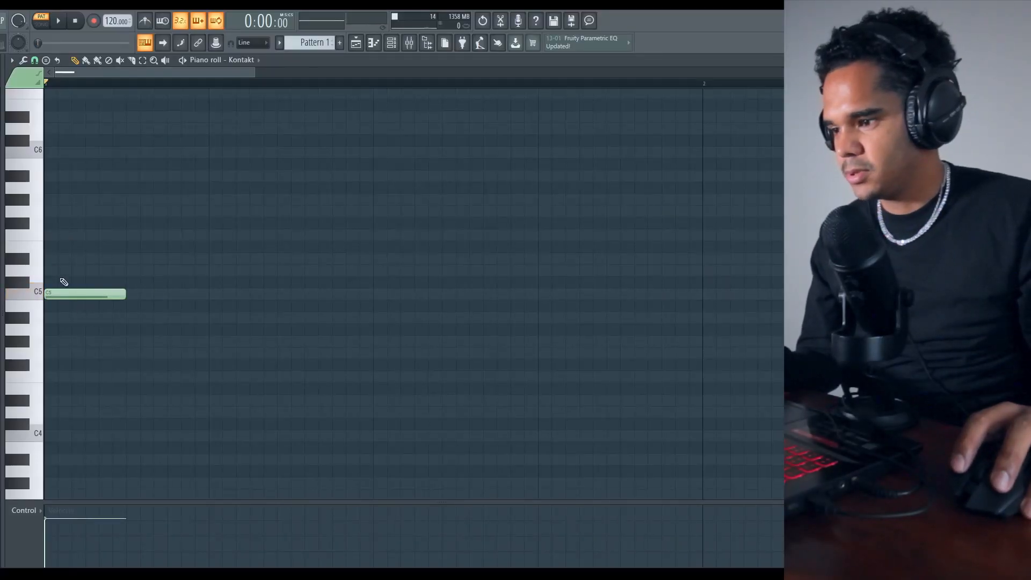
Add D#5 and G5 notes above the C5 note to form a chord and play it back.
{"action": "key", "text": "space"}
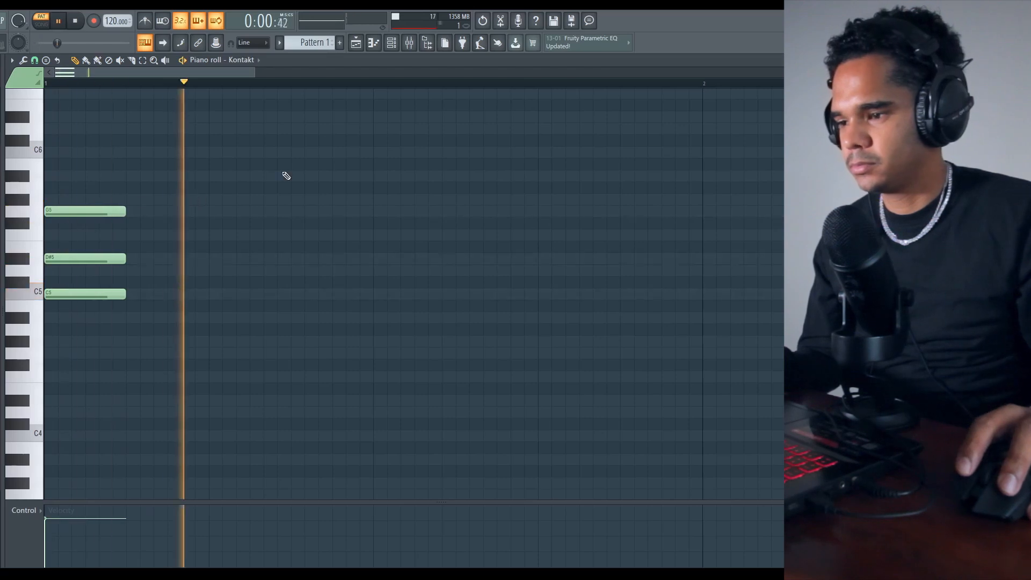
{"action": "key", "text": "space"}
{"action": "key", "text": "space"}
Stretch the C5, D#5 and G5 notes together to fill almost the whole first bar and play the chord.
{"action": "scroll", "coordinate": [129, 231], "scroll_direction": "down", "scroll_amount": 2}
{"action": "key", "text": "space"}
{"action": "left_click", "coordinate": [68, 250]}
{"action": "right_click", "coordinate": [69, 250]}
{"action": "key", "text": "ctrl+a"}
{"action": "left_click_drag", "start_coordinate": [80, 259], "coordinate": [303, 296]}
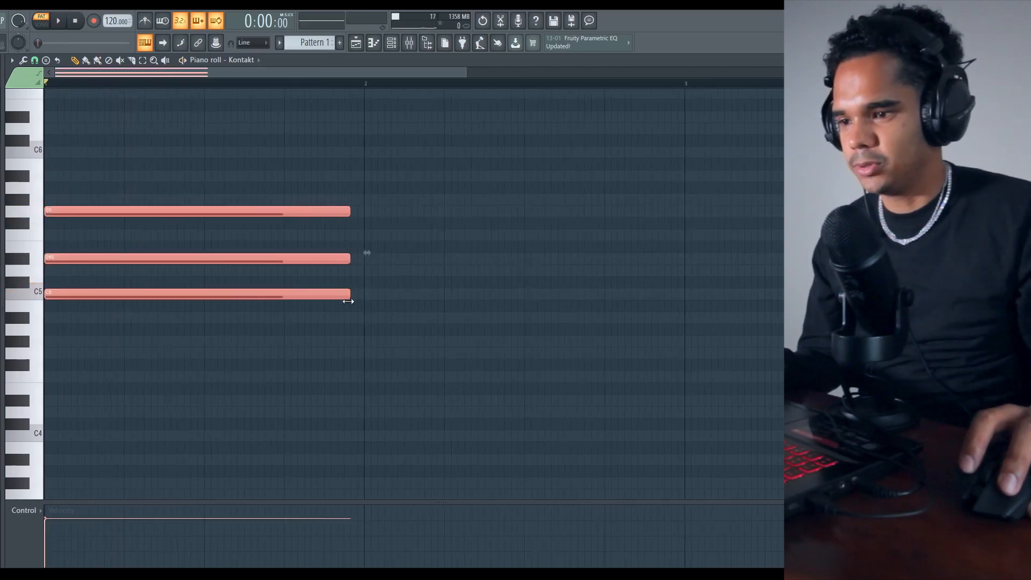
{"action": "key", "text": "space"}
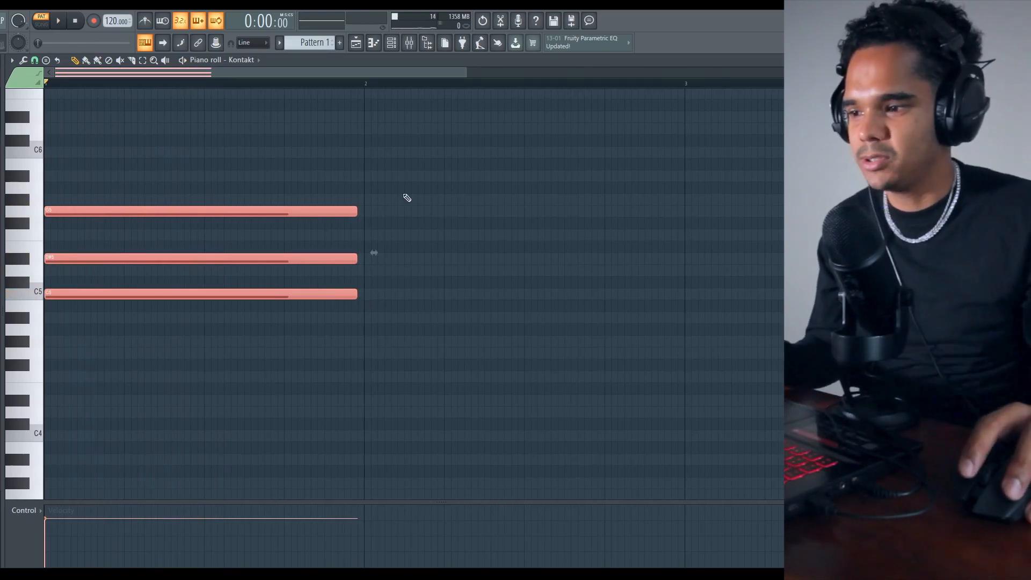
{"action": "key", "text": "space"}
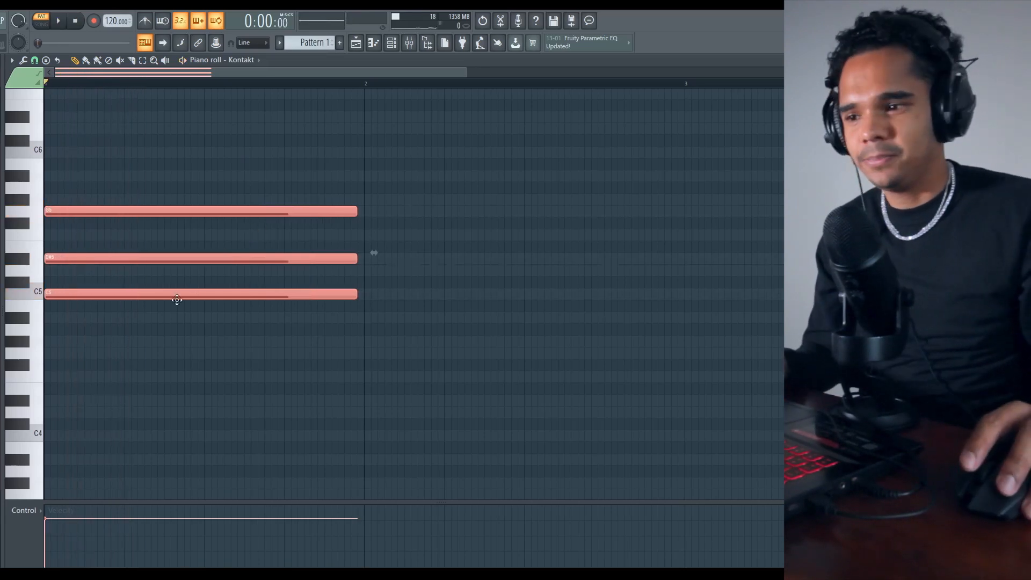
Add a C4 note one octave below the chord's root and play the result.
{"action": "scroll", "coordinate": [131, 408], "scroll_direction": "down", "scroll_amount": 6}
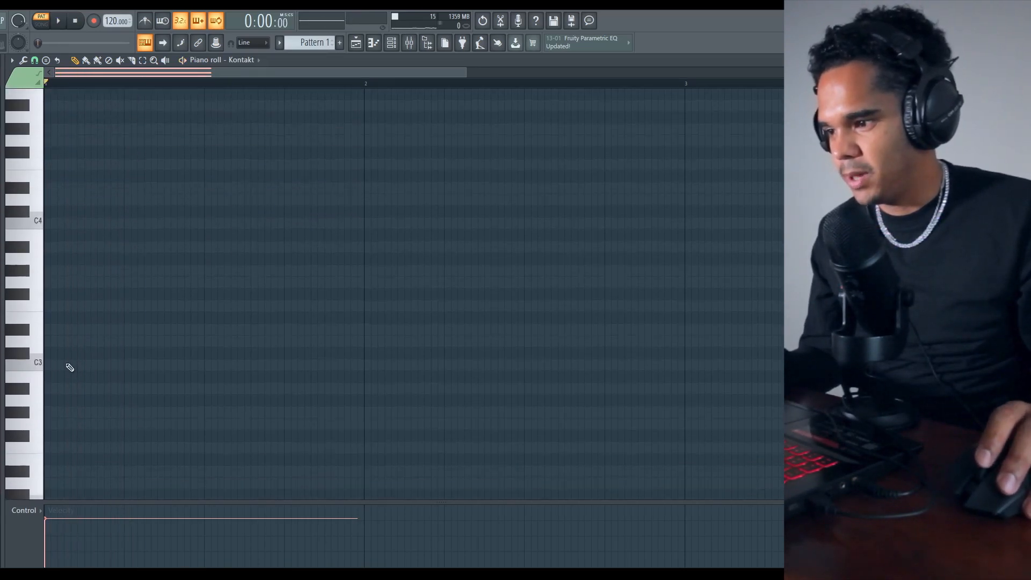
{"action": "scroll", "coordinate": [93, 297], "scroll_direction": "up", "scroll_amount": 2}
{"action": "left_click", "coordinate": [92, 293]}
{"action": "key", "text": "space"}
{"action": "scroll", "coordinate": [283, 384], "scroll_direction": "up", "scroll_amount": 4}
{"action": "key", "text": "space"}
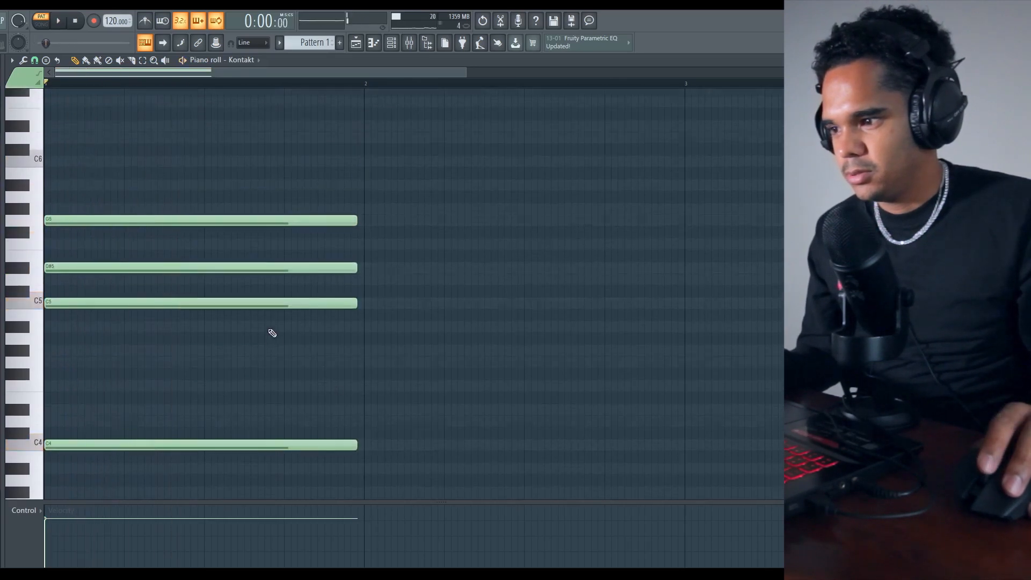
Extend the chord upward with C6 and G6 notes at the start of the first bar and play it.
{"action": "scroll", "coordinate": [272, 334], "scroll_direction": "up", "scroll_amount": 3}
{"action": "left_click_drag", "start_coordinate": [50, 247], "coordinate": [48, 261]}
{"action": "mouse_move", "coordinate": [120, 199]}
{"action": "left_mouse_down"}
{"action": "mouse_move", "coordinate": [45, 187]}
{"action": "mouse_move", "coordinate": [47, 176]}
{"action": "left_mouse_up"}
{"action": "key", "text": "space"}
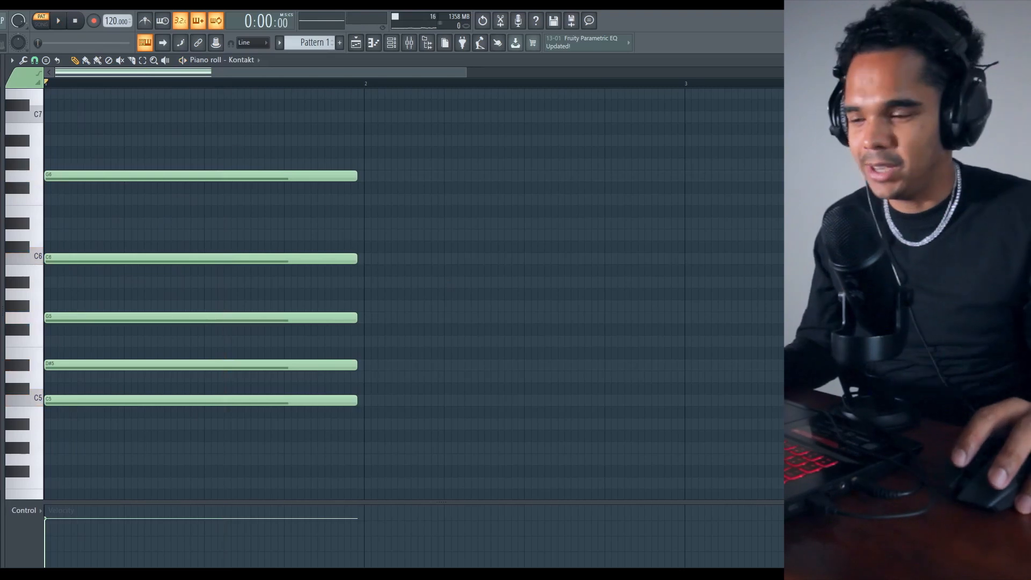
Strum the stacked chord with the strumizer's preset start and end settings and play it back.
{"action": "key", "text": "alt+s"}
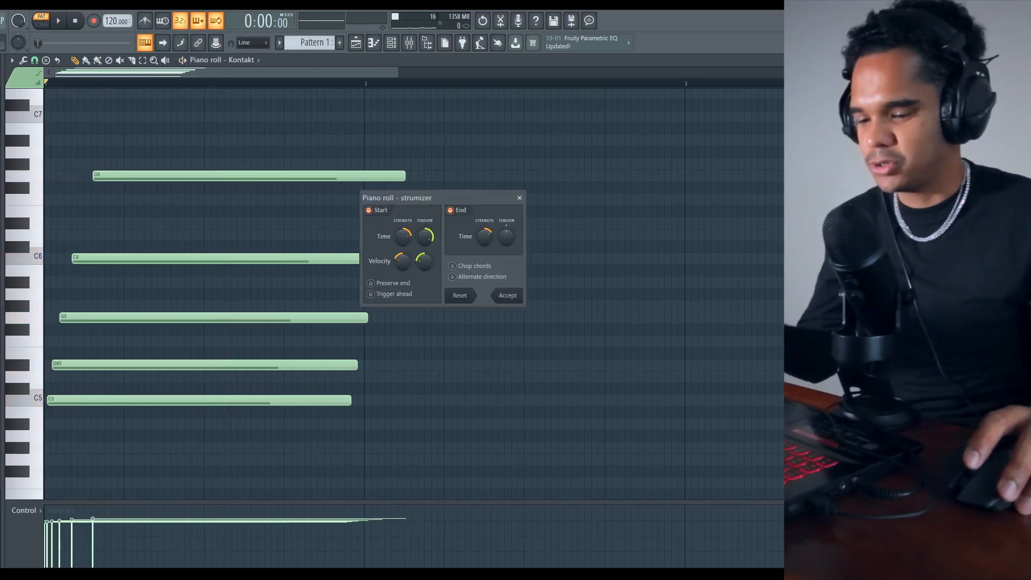
{"action": "left_click", "coordinate": [507, 295]}
{"action": "key", "text": "space"}
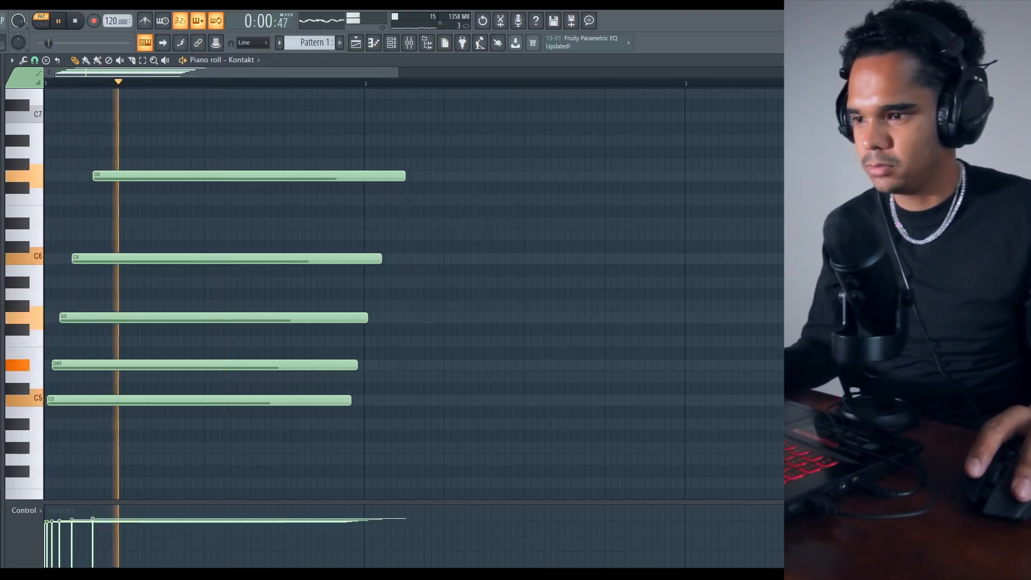
{"action": "key", "text": "space"}
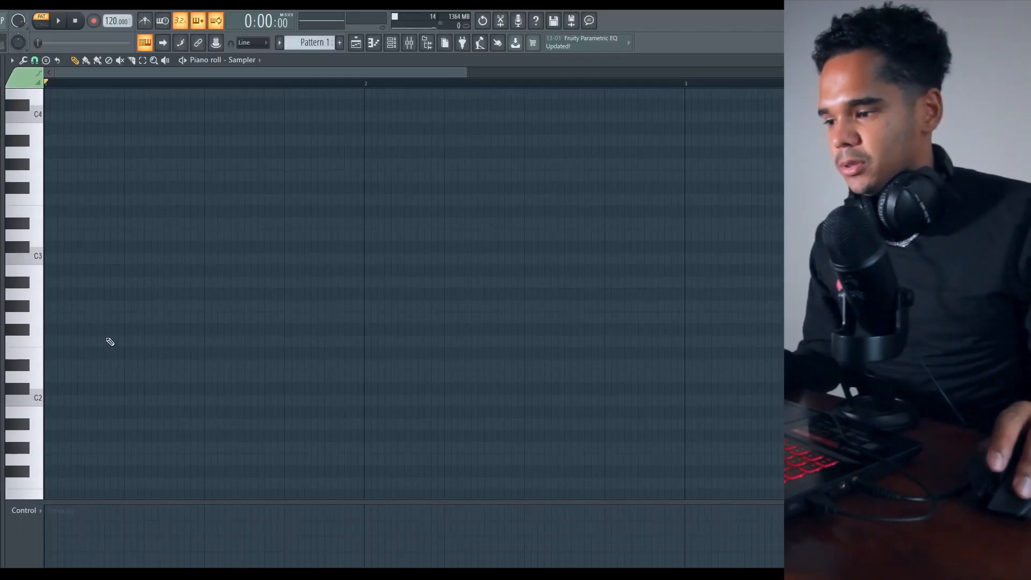
Open the piano roll of the Kontakt channel.
{"action": "left_click", "coordinate": [405, 44]}
{"action": "right_click", "coordinate": [259, 122]}
{"action": "left_click", "coordinate": [299, 125]}
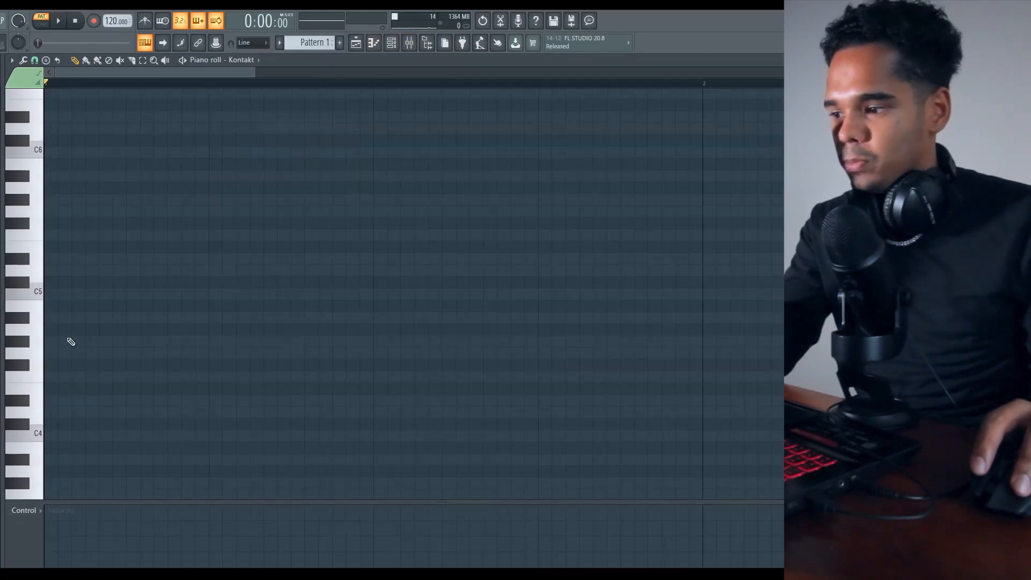
{"action": "left_click", "coordinate": [74, 398]}
{"action": "right_click", "coordinate": [120, 398]}
{"action": "scroll", "coordinate": [91, 376], "scroll_direction": "down", "scroll_amount": 4}
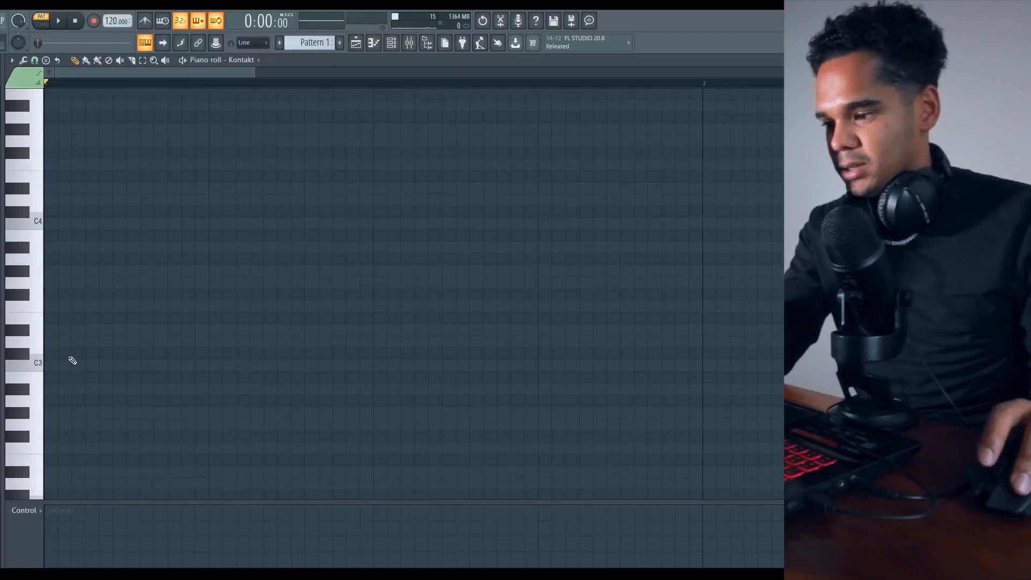
{"action": "left_click", "coordinate": [69, 316]}
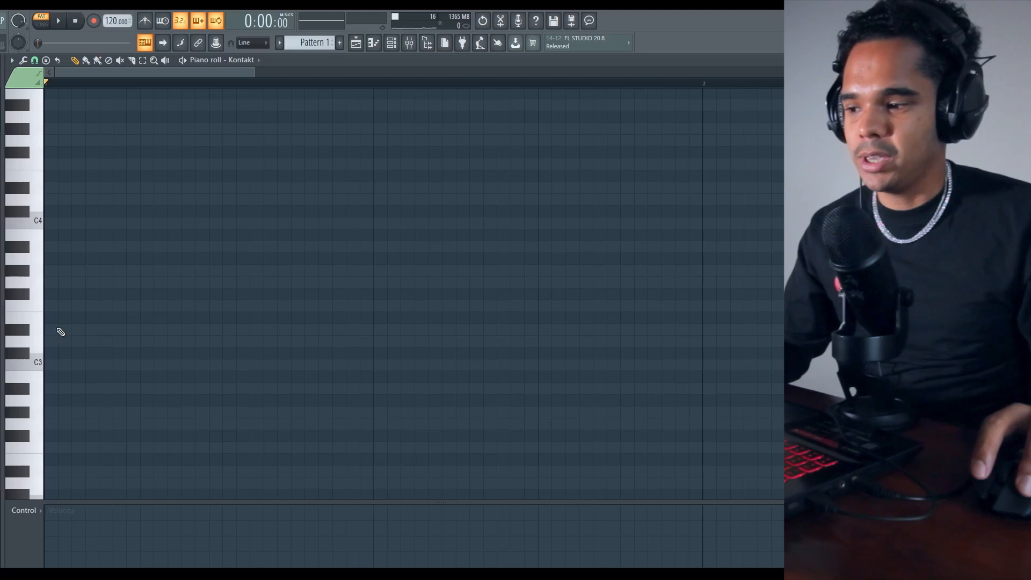
{"action": "left_click", "coordinate": [59, 330]}
{"action": "right_click", "coordinate": [58, 331]}
{"action": "mouse_move", "coordinate": [60, 364]}
{"action": "left_mouse_down"}
{"action": "mouse_move", "coordinate": [85, 353]}
{"action": "mouse_move", "coordinate": [79, 358]}
{"action": "left_mouse_up"}
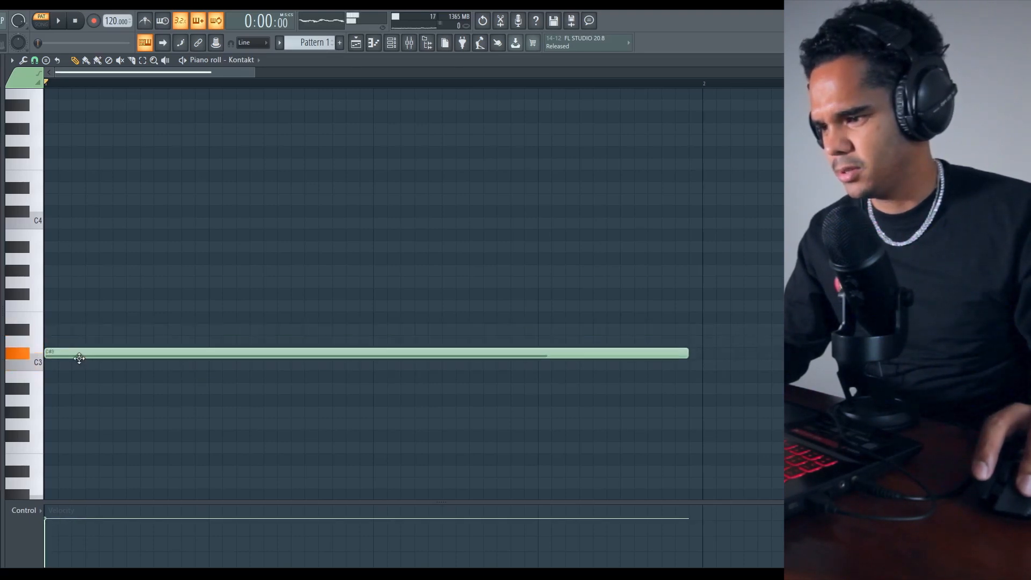
{"action": "right_click", "coordinate": [78, 354]}
Place nearly bar-long E3, A3 and D4 notes stacked in fourths at the start of bar 1.
{"action": "left_click", "coordinate": [72, 320]}
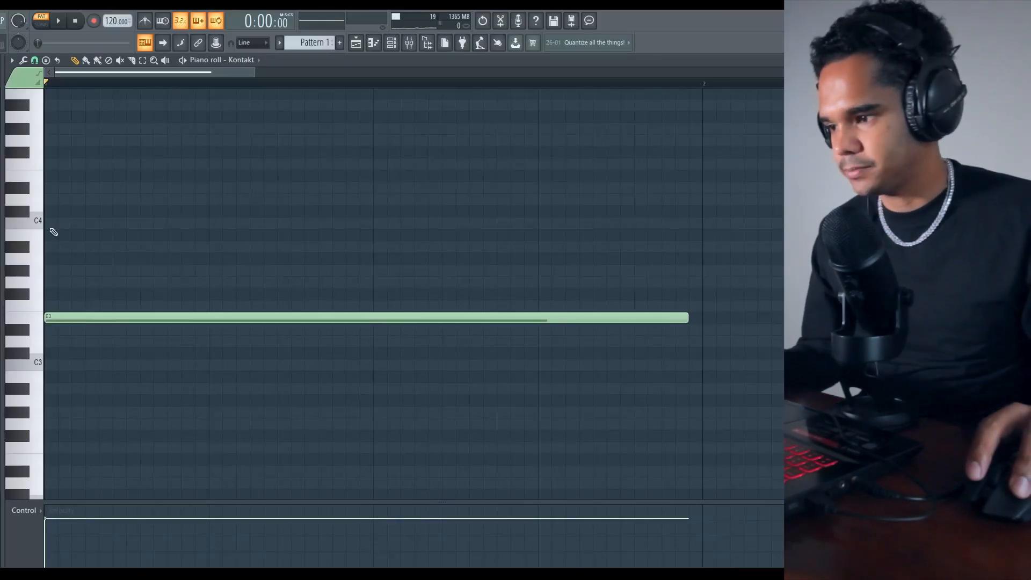
{"action": "left_click", "coordinate": [49, 259]}
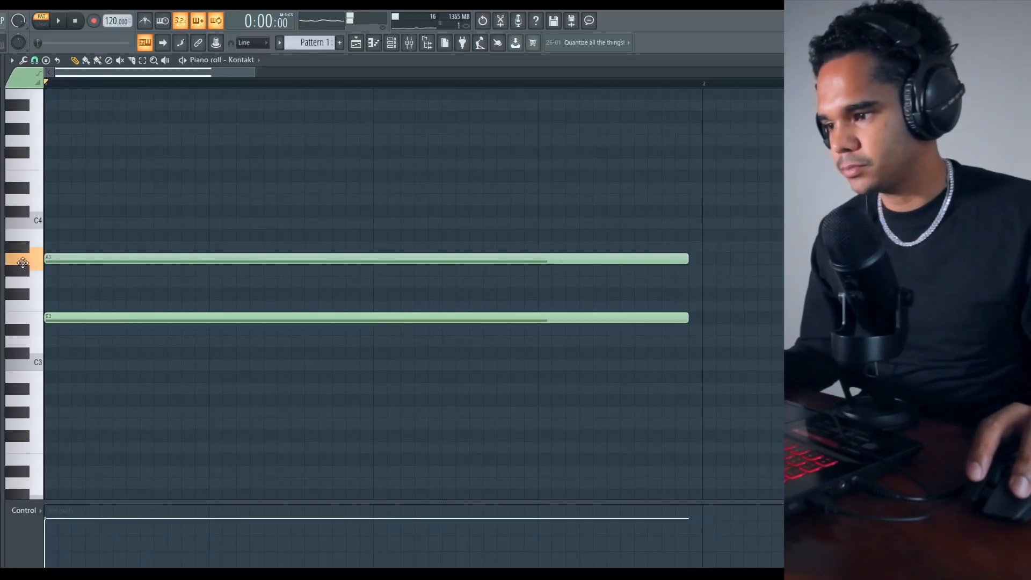
{"action": "left_click", "coordinate": [76, 203]}
{"action": "scroll", "coordinate": [77, 209], "scroll_direction": "up", "scroll_amount": 2}
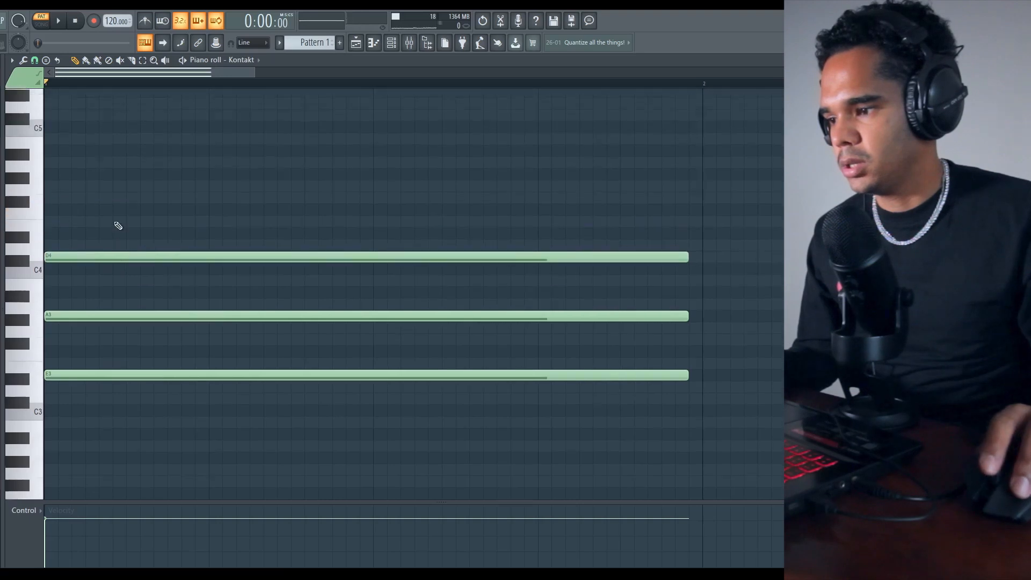
Complete the bar 1 chord with G4, B4 and E5 notes of the same length, aligned to the bar's start.
{"action": "left_click_drag", "start_coordinate": [55, 200], "coordinate": [55, 212]}
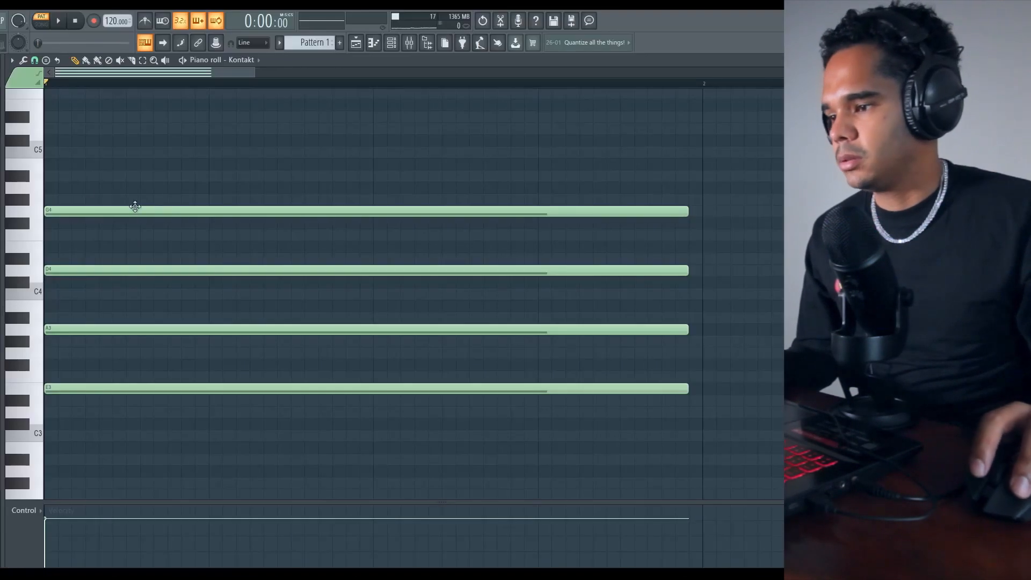
{"action": "left_click", "coordinate": [45, 162]}
{"action": "scroll", "coordinate": [54, 236], "scroll_direction": "up", "scroll_amount": 3}
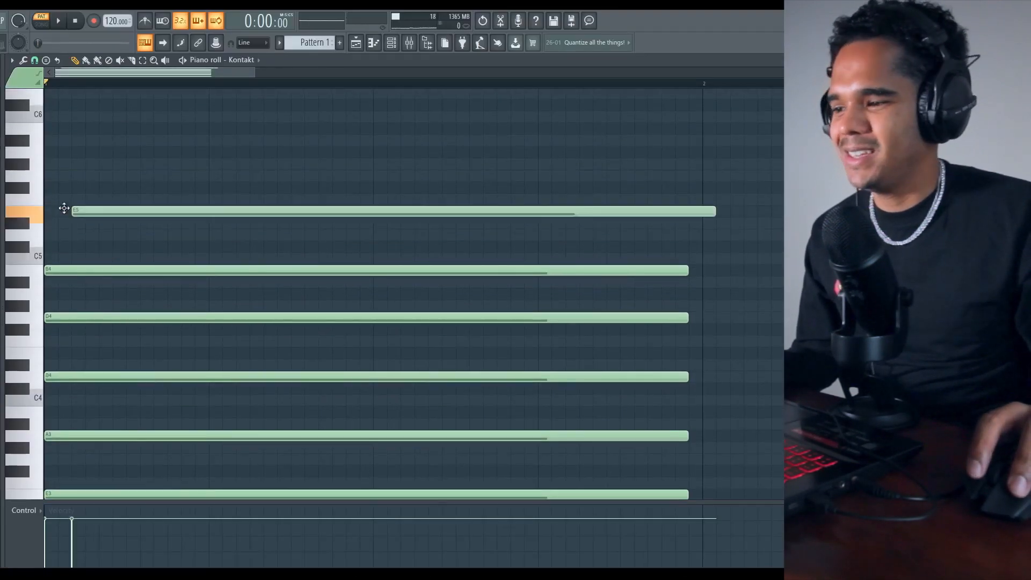
{"action": "left_click", "coordinate": [60, 211]}
{"action": "scroll", "coordinate": [258, 260], "scroll_direction": "down", "scroll_amount": 4}
{"action": "scroll", "coordinate": [292, 277], "scroll_direction": "down", "scroll_amount": 4}
{"action": "scroll", "coordinate": [312, 318], "scroll_direction": "up", "scroll_amount": 2}
{"action": "scroll", "coordinate": [317, 320], "scroll_direction": "down", "scroll_amount": 1}
{"action": "scroll", "coordinate": [344, 320], "scroll_direction": "up", "scroll_amount": 8}
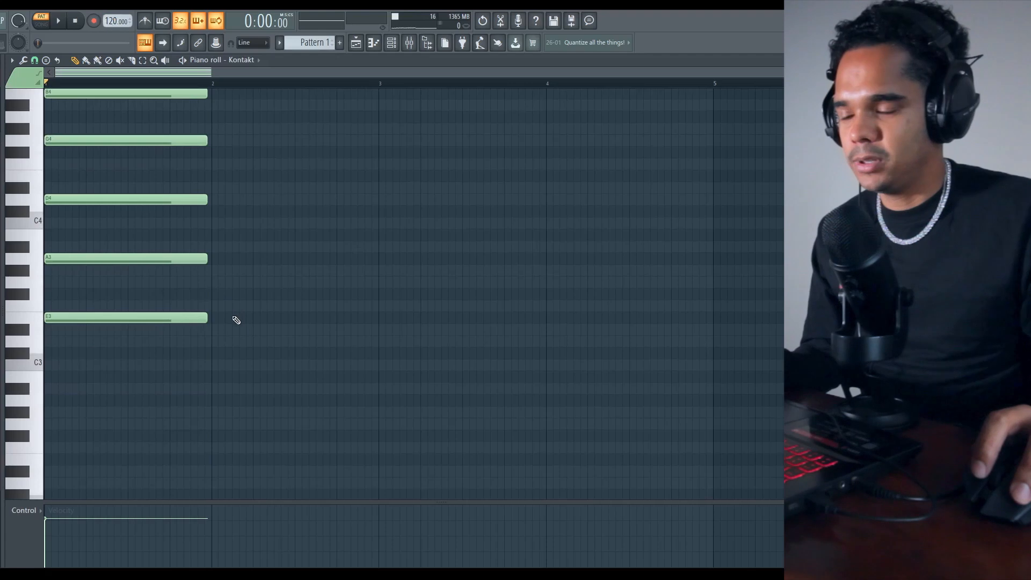
Set the root note of the piano roll's scale highlighting to E.
{"action": "left_click", "coordinate": [12, 60]}
{"action": "mouse_move", "coordinate": [33, 125]}
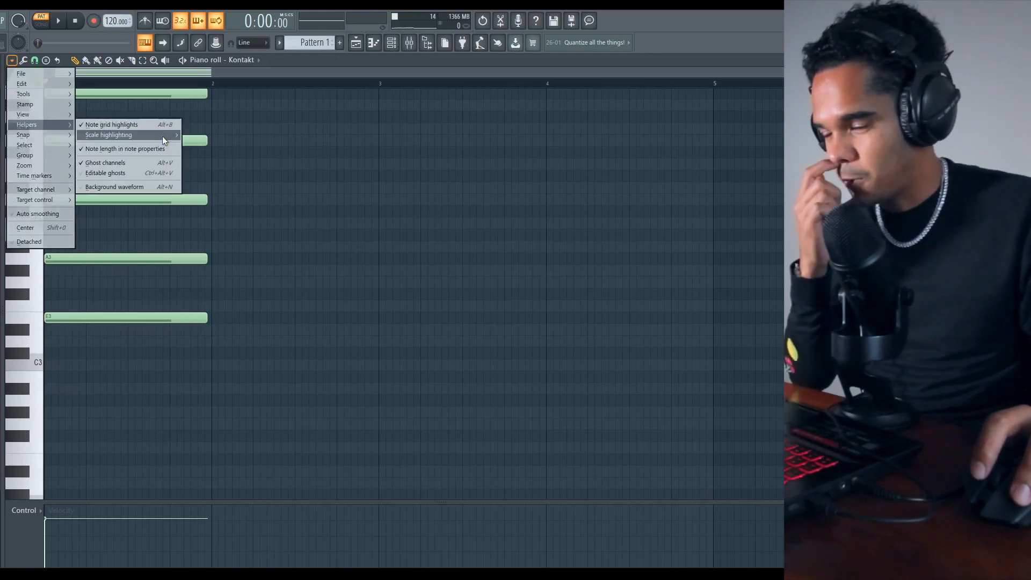
{"action": "mouse_move", "coordinate": [162, 138]}
{"action": "left_click", "coordinate": [194, 185]}
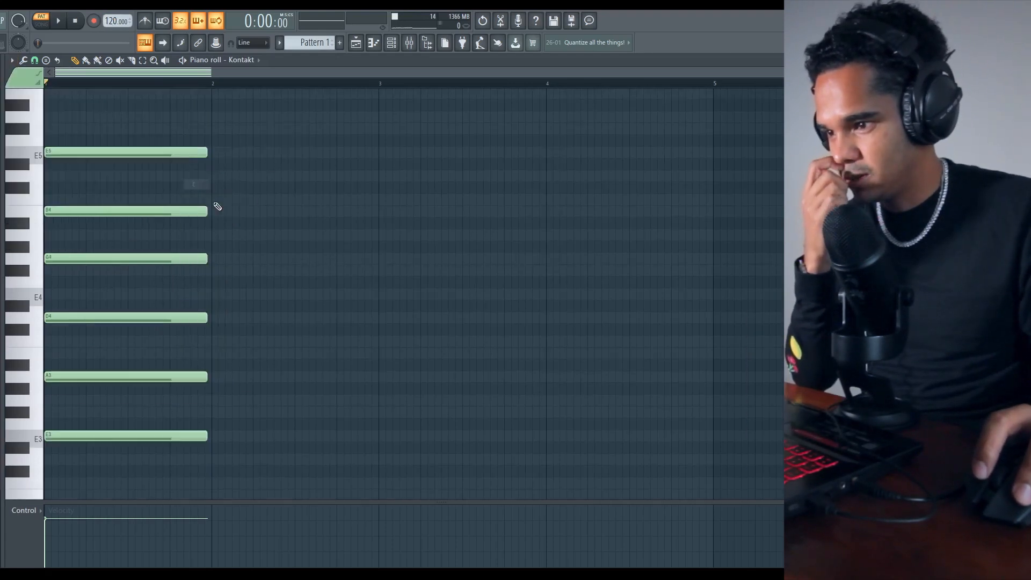
Build an E minor triad of E3, G3 and B3 beside the chord and place it at the start of bar 3.
{"action": "scroll", "coordinate": [207, 350], "scroll_direction": "down", "scroll_amount": 1}
{"action": "left_click", "coordinate": [119, 369]}
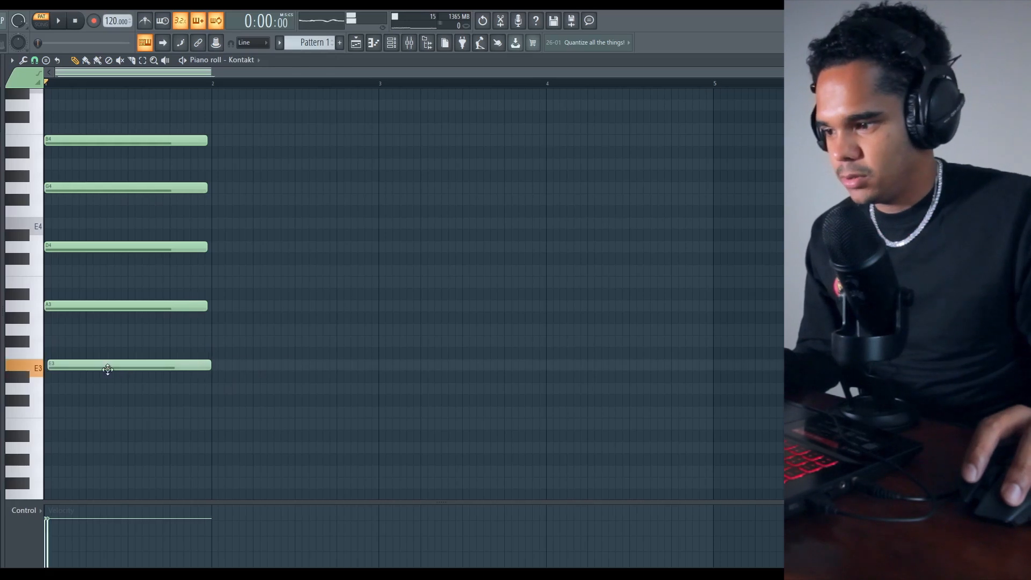
{"action": "left_click", "coordinate": [214, 364]}
{"action": "left_click", "coordinate": [211, 330]}
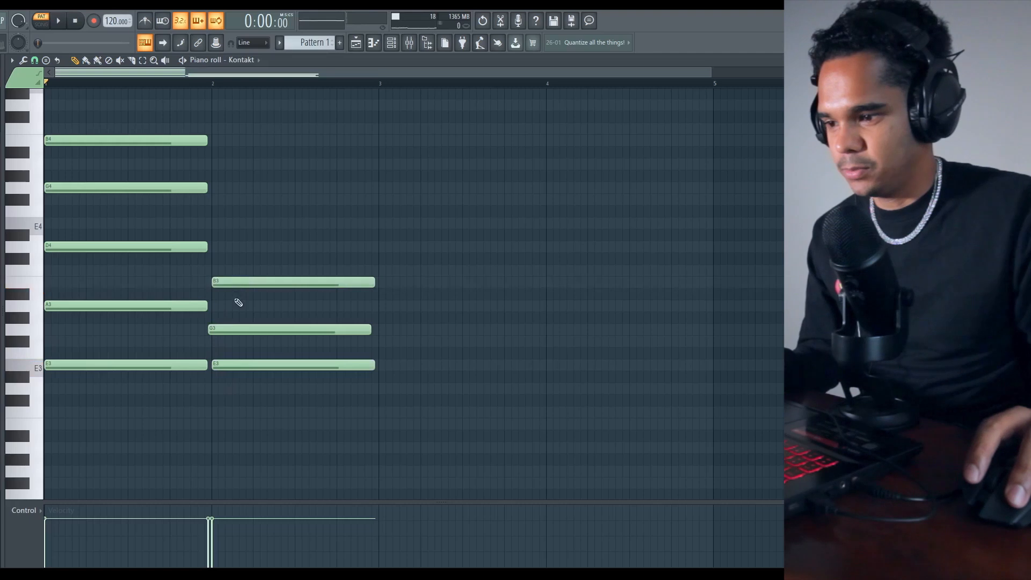
{"action": "mouse_move", "coordinate": [253, 371]}
{"action": "left_mouse_down"}
{"action": "mouse_move", "coordinate": [433, 352]}
{"action": "mouse_move", "coordinate": [423, 357]}
{"action": "left_mouse_up"}
{"action": "left_click_drag", "start_coordinate": [392, 254], "coordinate": [417, 379]}
Compare the bar 1 chord with the bar 3 triad and raise the chord's A3 note to B3.
{"action": "left_click_drag", "start_coordinate": [167, 99], "coordinate": [128, 330]}
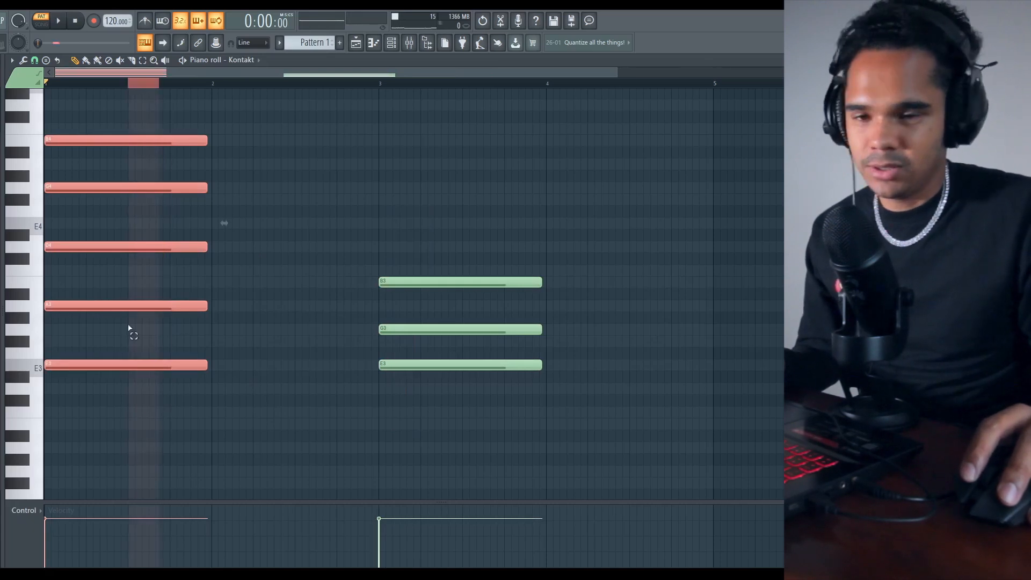
{"action": "left_click_drag", "start_coordinate": [156, 126], "coordinate": [118, 403]}
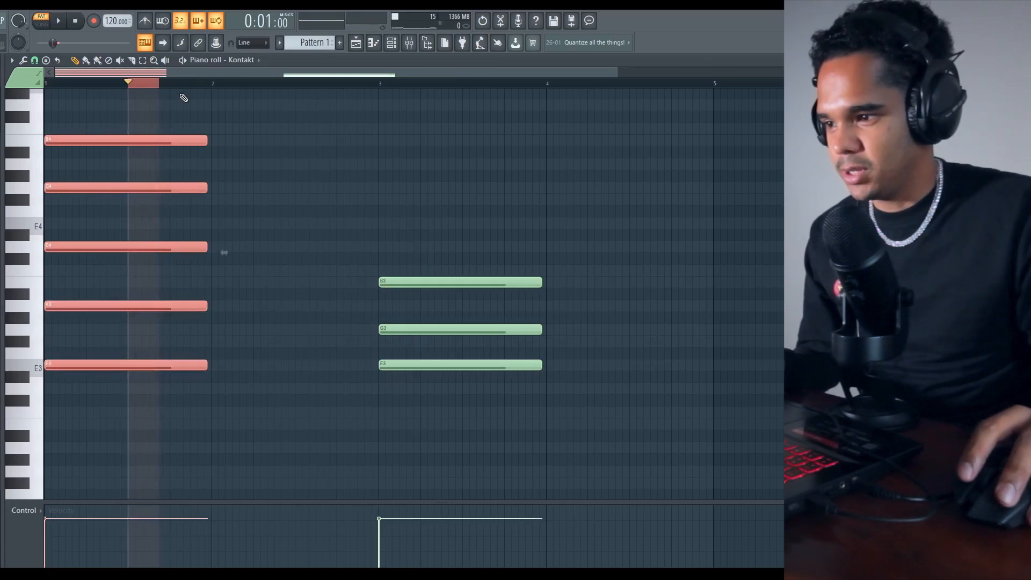
{"action": "scroll", "coordinate": [181, 74], "scroll_direction": "up", "scroll_amount": 5}
{"action": "scroll", "coordinate": [181, 75], "scroll_direction": "down", "scroll_amount": 4}
{"action": "left_click_drag", "start_coordinate": [126, 349], "coordinate": [128, 392]}
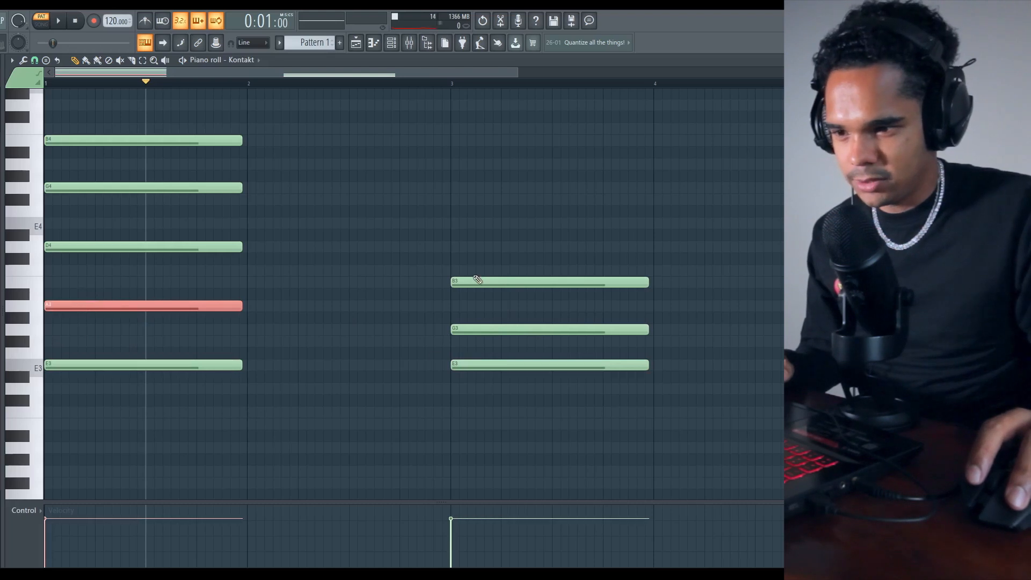
{"action": "left_click_drag", "start_coordinate": [503, 271], "coordinate": [511, 400]}
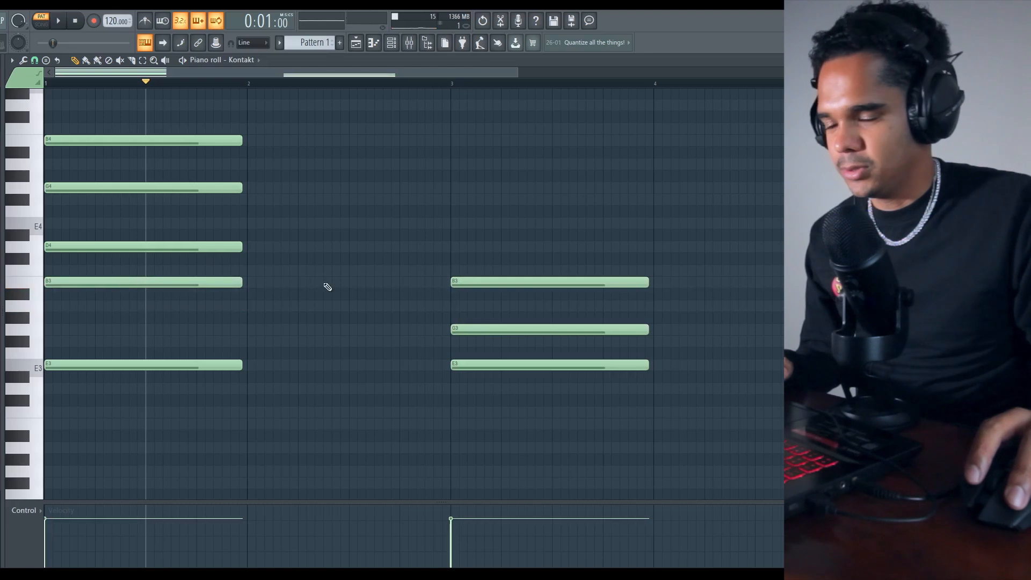
Compare the bar 1 chord's D4 note with the bar 3 triad and raise it to E4.
{"action": "left_click_drag", "start_coordinate": [88, 124], "coordinate": [78, 271]}
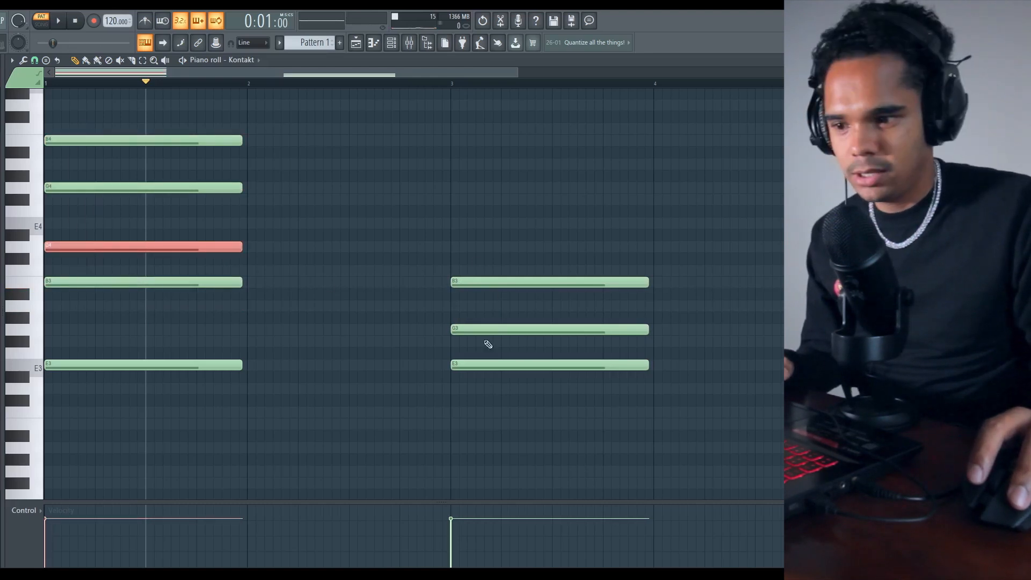
{"action": "left_click_drag", "start_coordinate": [462, 255], "coordinate": [507, 408]}
{"action": "left_click", "coordinate": [161, 247]}
{"action": "left_click_drag", "start_coordinate": [489, 232], "coordinate": [512, 382]}
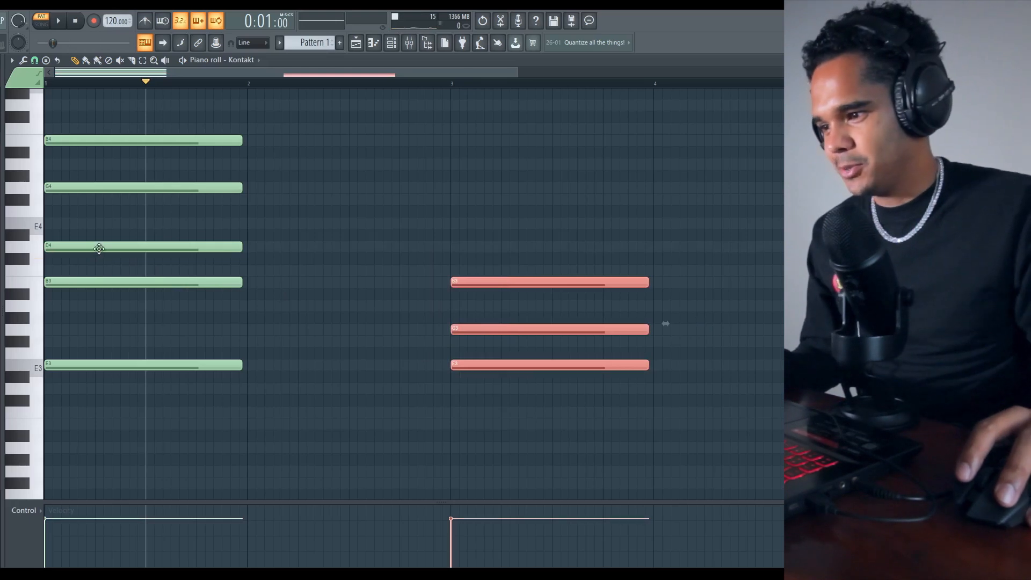
{"action": "left_click_drag", "start_coordinate": [99, 248], "coordinate": [90, 226]}
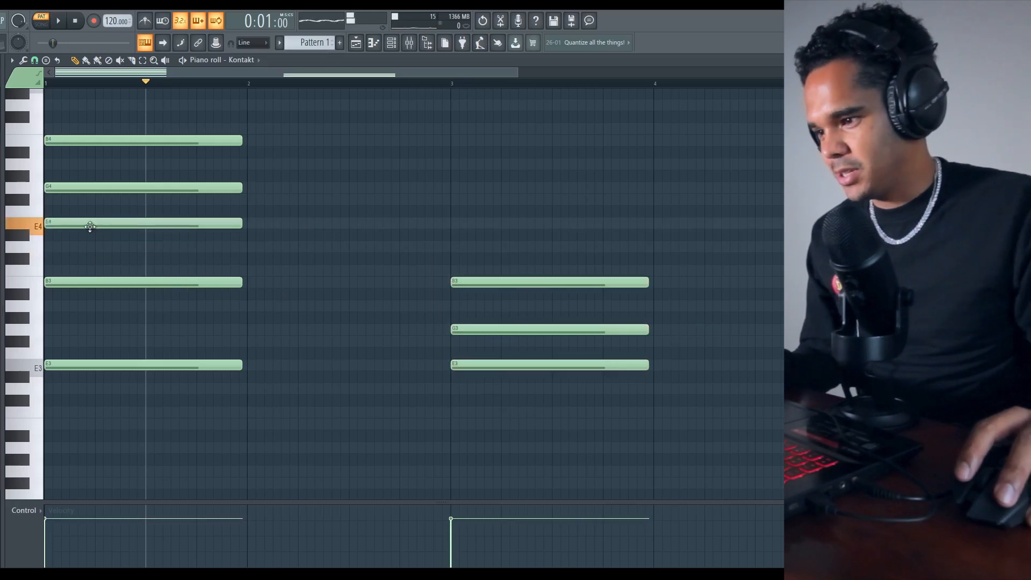
Check the upper notes of the bar 1 chord against the notes of the bar 3 triad.
{"action": "left_click", "coordinate": [88, 189]}
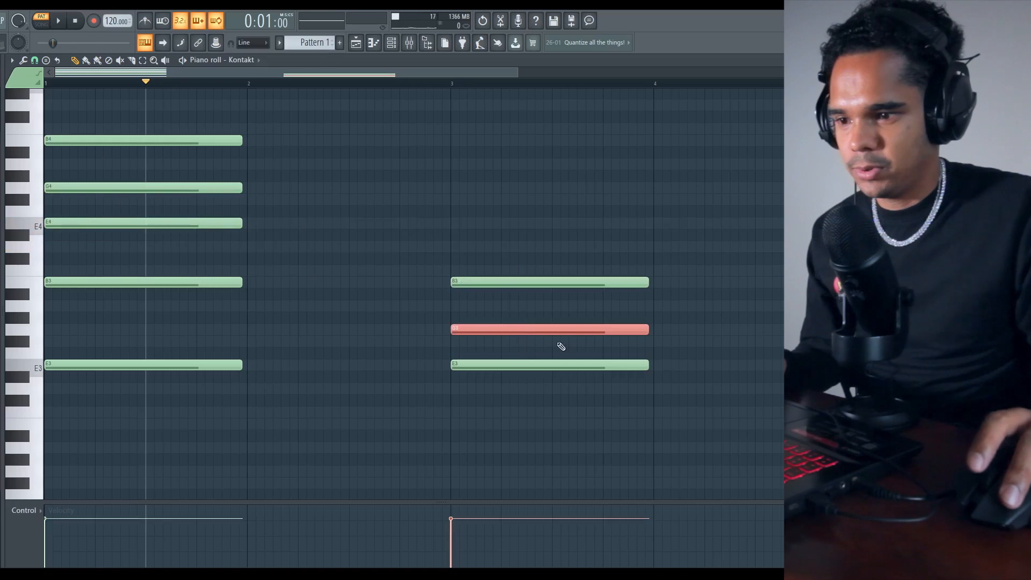
{"action": "scroll", "coordinate": [127, 131], "scroll_direction": "up", "scroll_amount": 3}
{"action": "left_click_drag", "start_coordinate": [73, 219], "coordinate": [79, 274]}
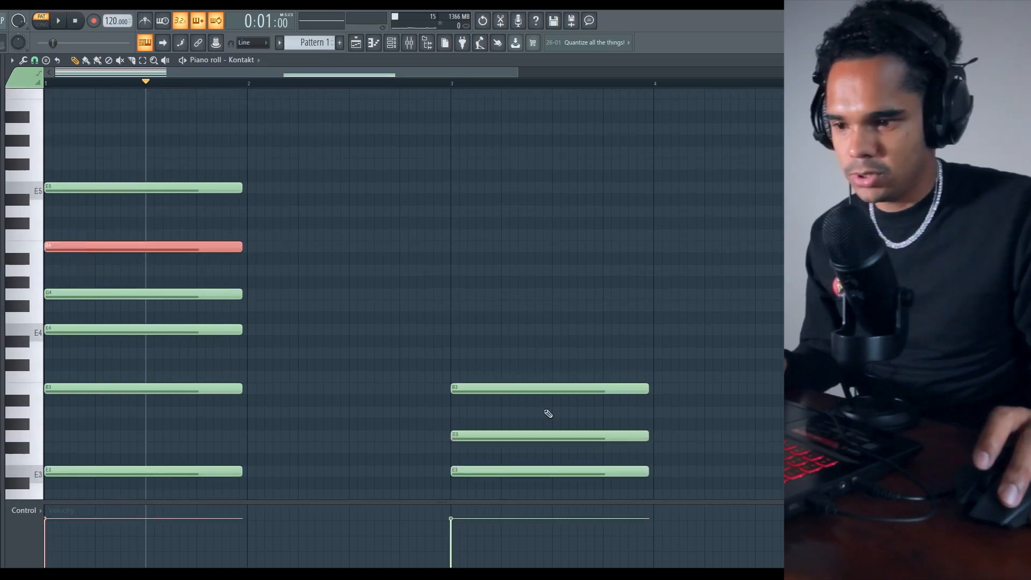
{"action": "scroll", "coordinate": [248, 229], "scroll_direction": "down", "scroll_amount": 4}
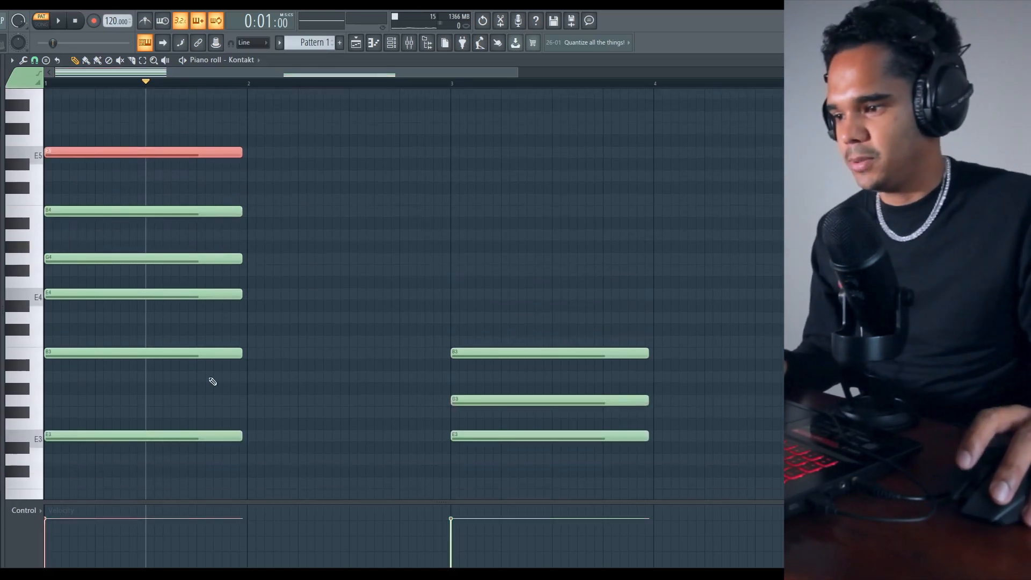
{"action": "left_click", "coordinate": [118, 246], "text": "ctrl"}
{"action": "left_click", "coordinate": [118, 187], "text": "ctrl"}
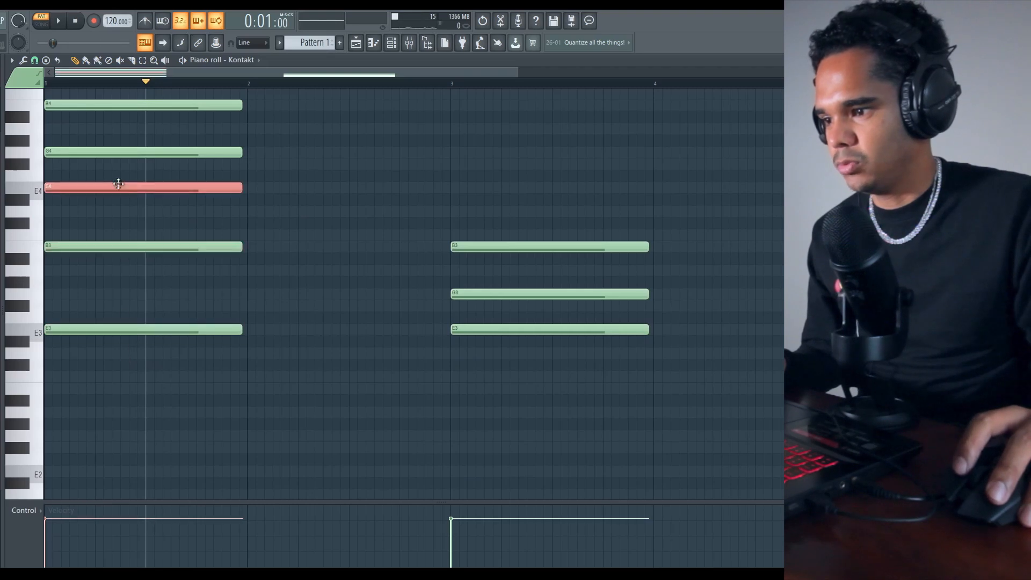
Finish comparing the bar 1 chord's G4, B4 and E5 notes with the triad, remove the bar 3 triad and play the chord.
{"action": "left_click", "coordinate": [127, 152], "text": "ctrl"}
{"action": "scroll", "coordinate": [135, 164], "scroll_direction": "up", "scroll_amount": 5}
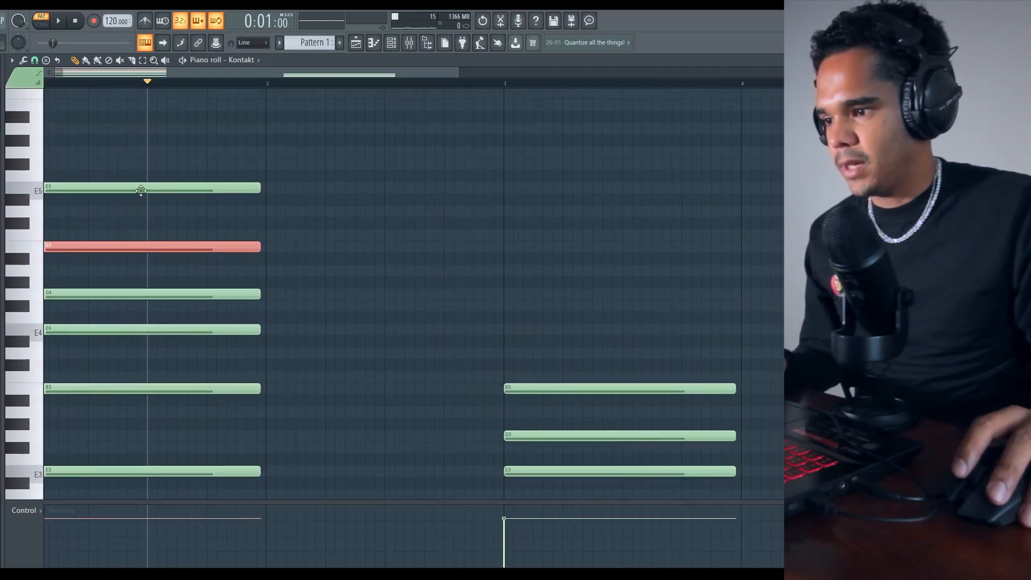
{"action": "left_click", "coordinate": [141, 190]}
{"action": "scroll", "coordinate": [131, 223], "scroll_direction": "down", "scroll_amount": 2}
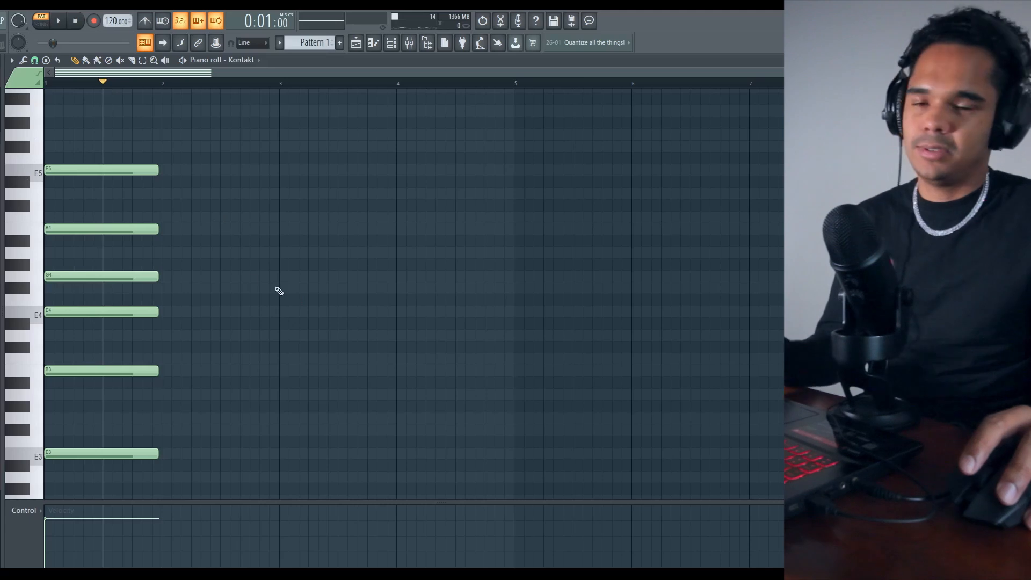
{"action": "key", "text": "space"}
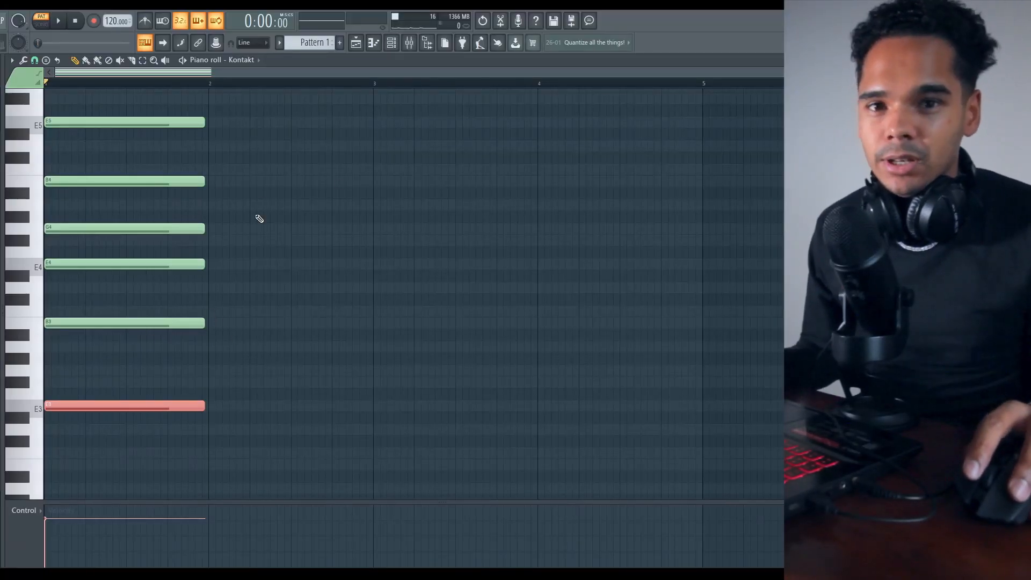
Stagger the bar 1 chord by starting B3 slightly late and G4 later still, and play it back.
{"action": "scroll", "coordinate": [228, 224], "scroll_direction": "up", "scroll_amount": 3}
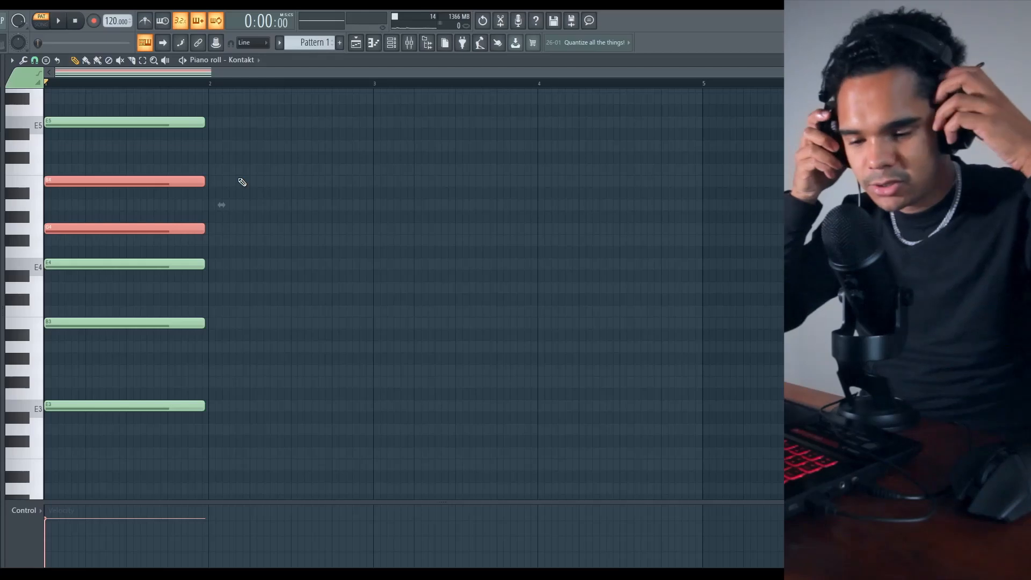
{"action": "left_click", "coordinate": [119, 336], "text": "ctrl"}
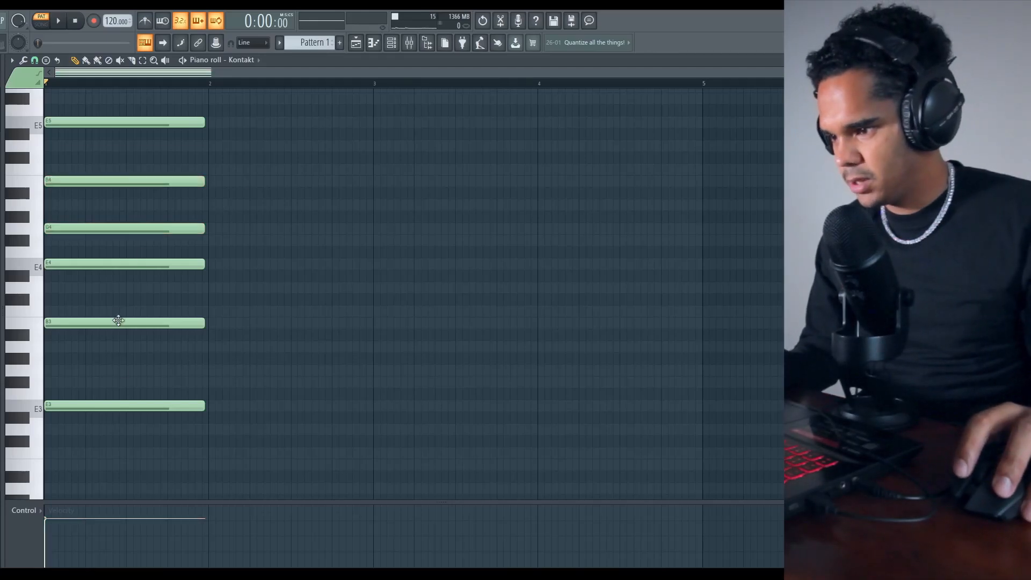
{"action": "mouse_move", "coordinate": [87, 324]}
{"action": "left_mouse_down"}
{"action": "mouse_move", "coordinate": [105, 324]}
{"action": "mouse_move", "coordinate": [96, 322]}
{"action": "left_mouse_up"}
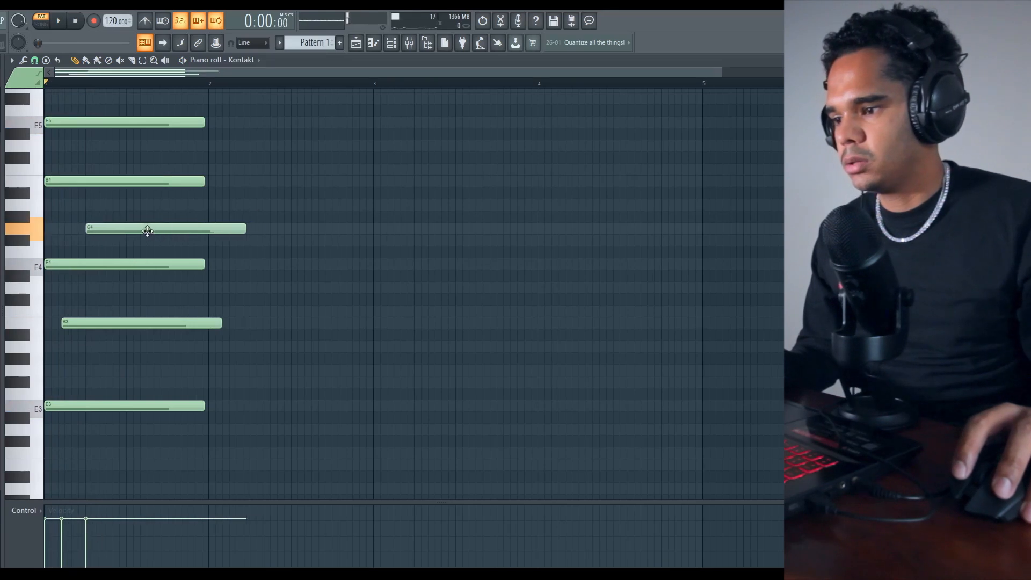
{"action": "left_click_drag", "start_coordinate": [150, 231], "coordinate": [146, 232]}
{"action": "key", "text": "space"}
{"action": "key", "text": "space"}
{"action": "key", "text": "space"}
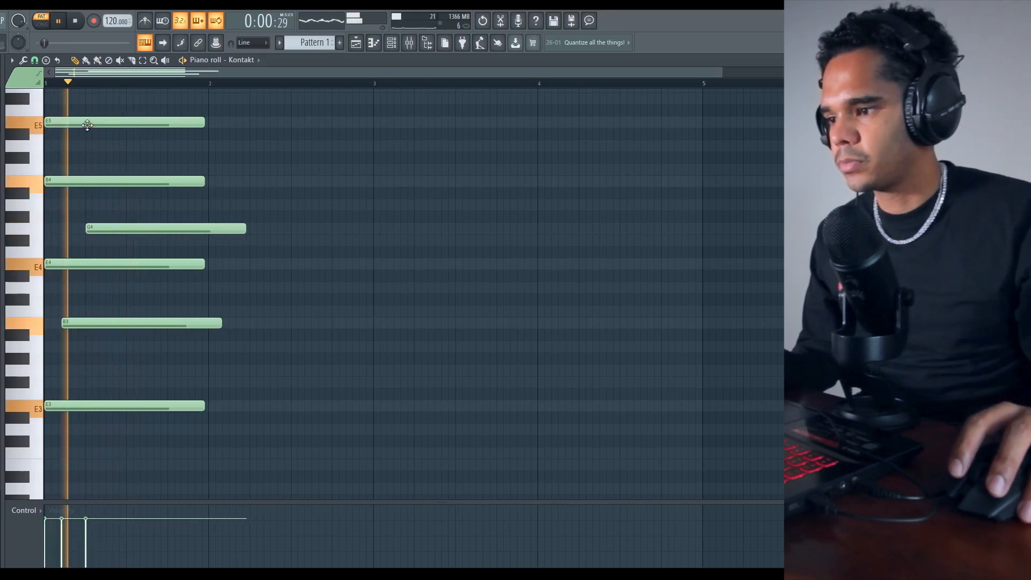
Move the E5 note's start past G4 in bar 1 and audition the pattern with the tempo raised to 140 BPM.
{"action": "left_click_drag", "start_coordinate": [86, 125], "coordinate": [148, 127]}
{"action": "key", "text": "space"}
{"action": "key", "text": "space"}
{"action": "key", "text": "space"}
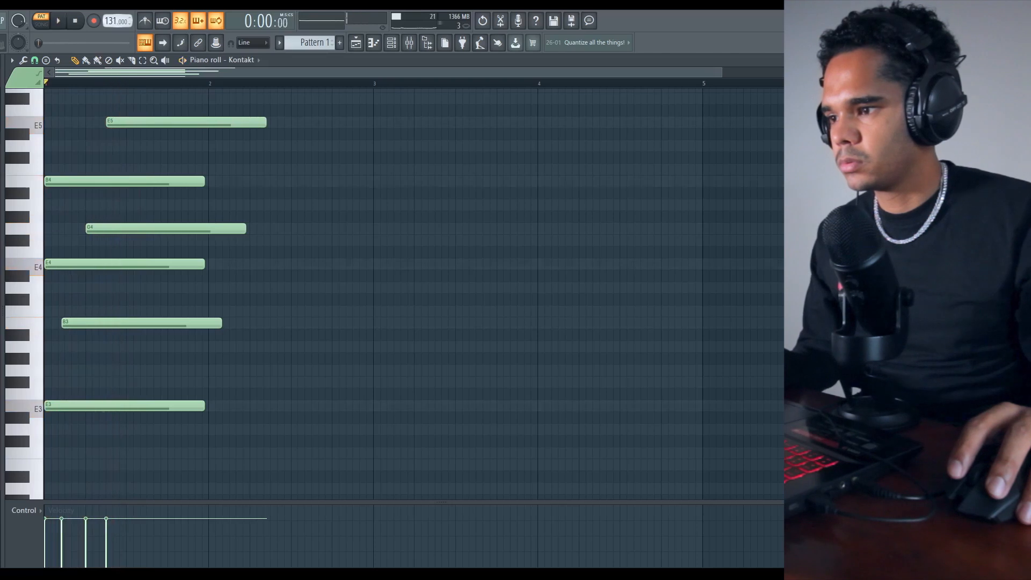
{"action": "key", "text": "space"}
{"action": "key", "text": "space"}
{"action": "key", "text": "space"}
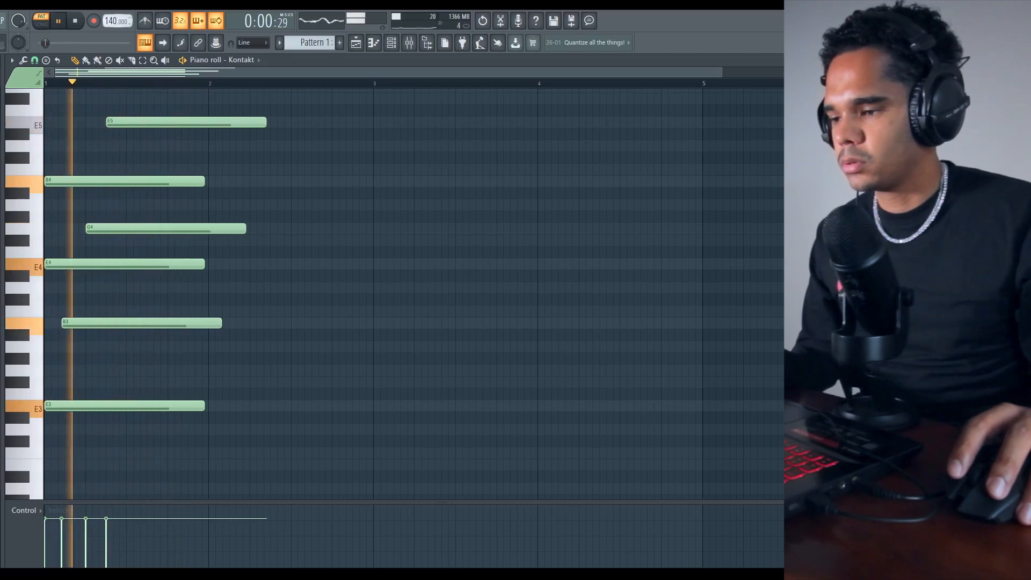
Lengthen the B3 note in bar 1, delete the short D5 note and replay the pattern.
{"action": "key", "text": "space"}
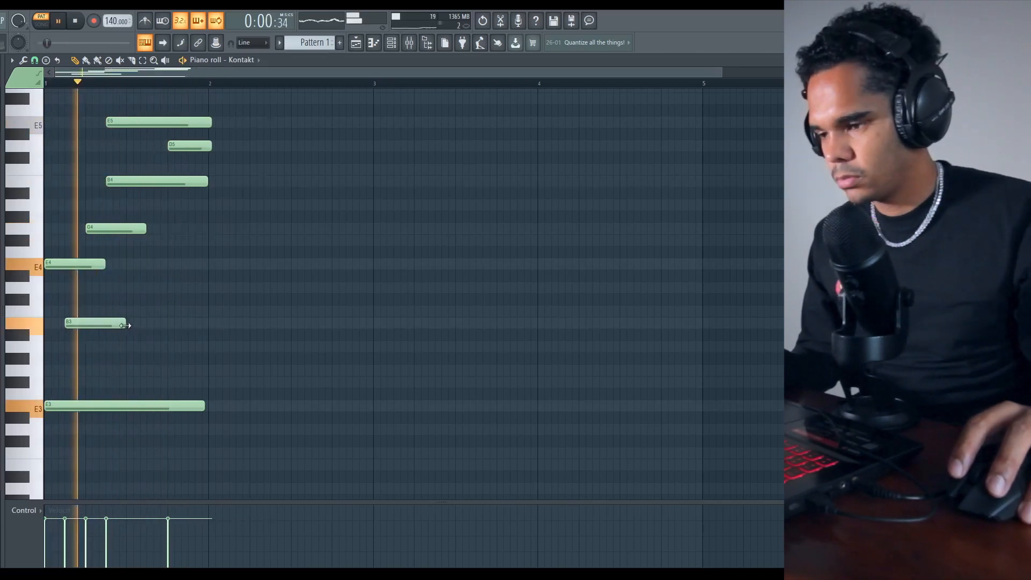
{"action": "left_click_drag", "start_coordinate": [122, 325], "coordinate": [160, 325]}
{"action": "key", "text": "space"}
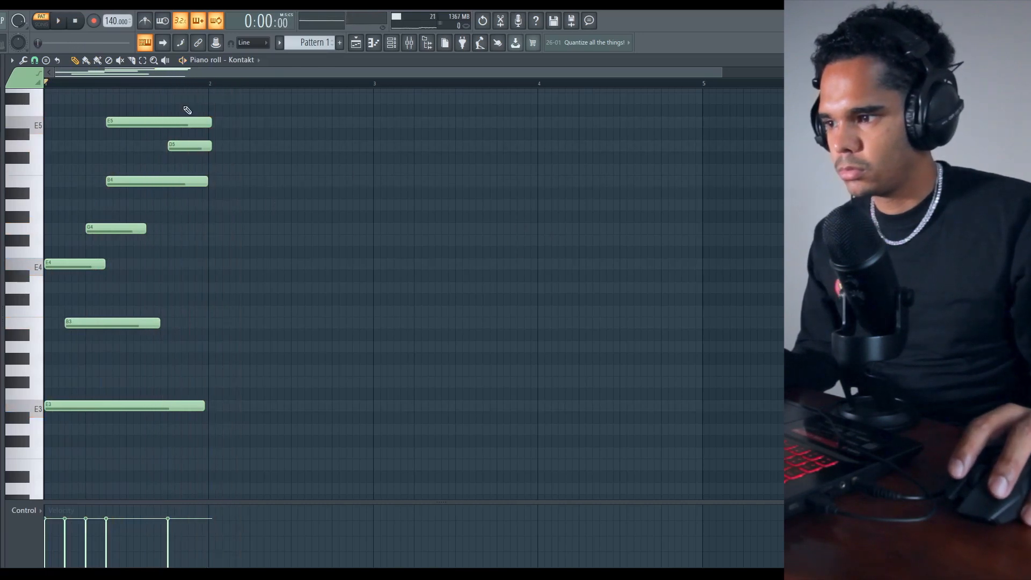
{"action": "key", "text": "space"}
{"action": "right_click", "coordinate": [185, 146]}
{"action": "key", "text": "space"}
{"action": "key", "text": "space"}
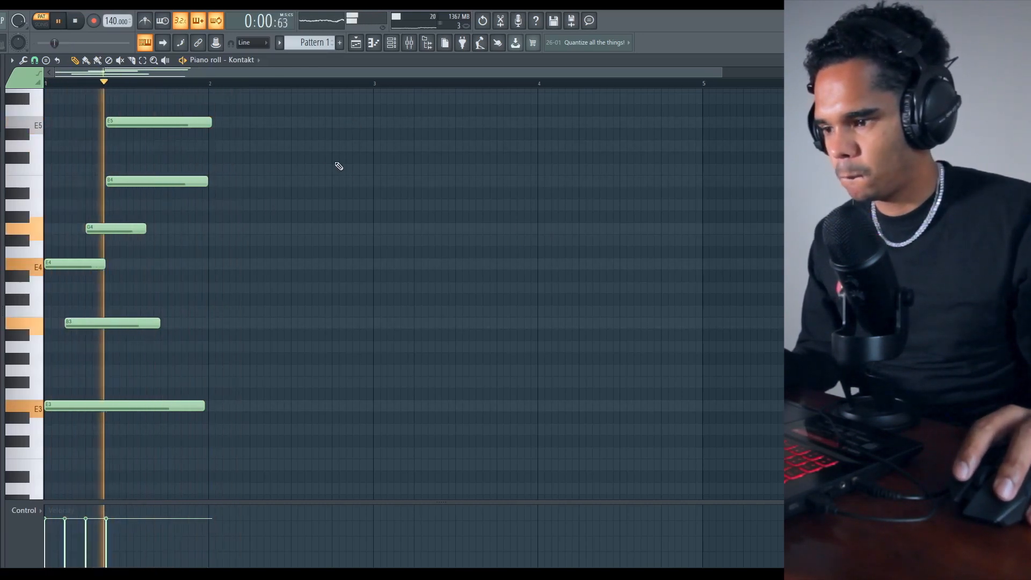
{"action": "key", "text": "space"}
Adjust the lengths of the bar 1 notes, lower the B3 note's velocity and play the result.
{"action": "key", "text": "ctrl+a"}
{"action": "left_click_drag", "start_coordinate": [154, 142], "coordinate": [63, 434]}
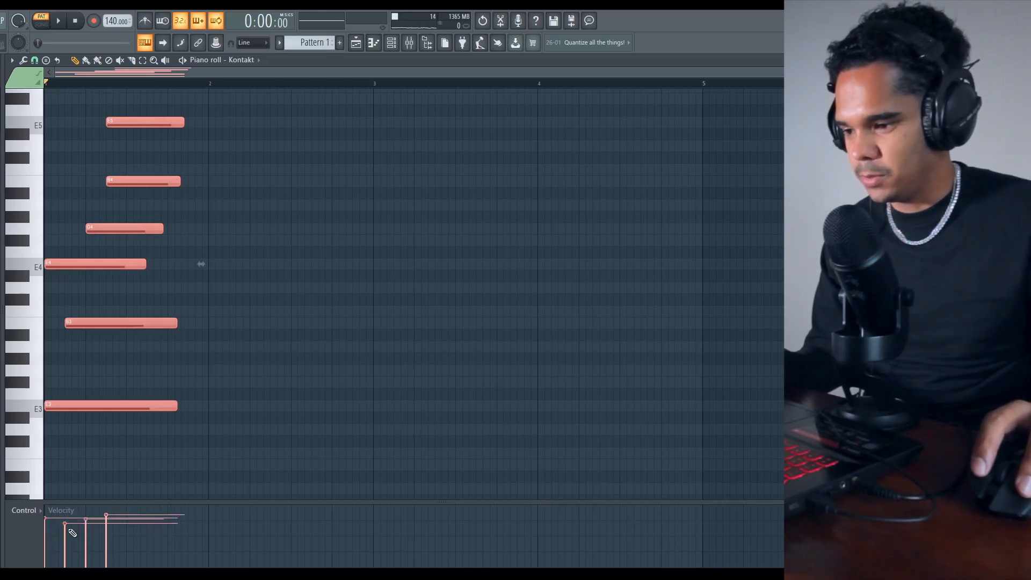
{"action": "left_click", "coordinate": [70, 529]}
{"action": "key", "text": "space"}
{"action": "key", "text": "space"}
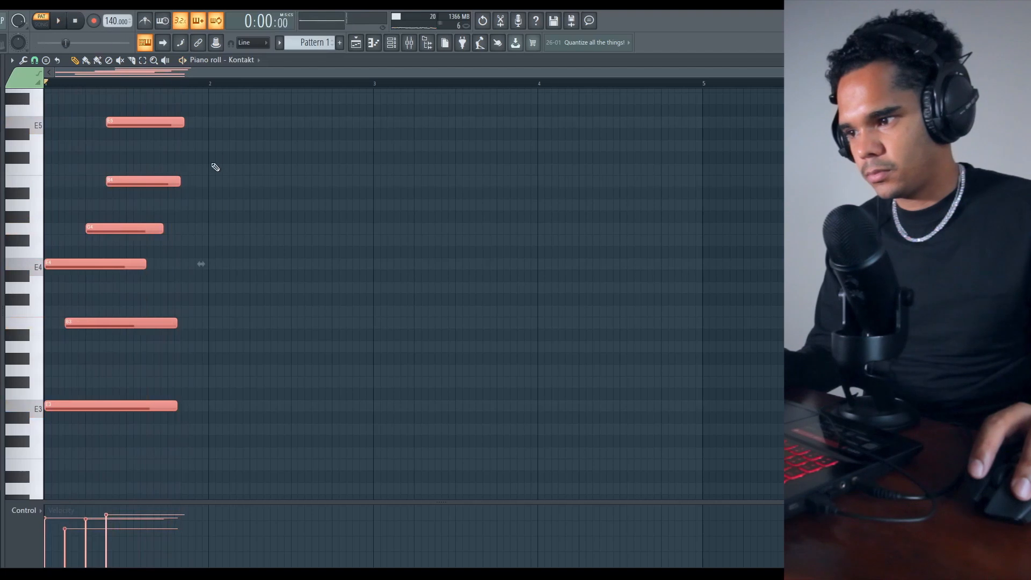
Delete the E5 note from the bar 1 pattern and listen to the pattern without it.
{"action": "key", "text": "space"}
{"action": "right_click", "coordinate": [154, 124]}
{"action": "key", "text": "space"}
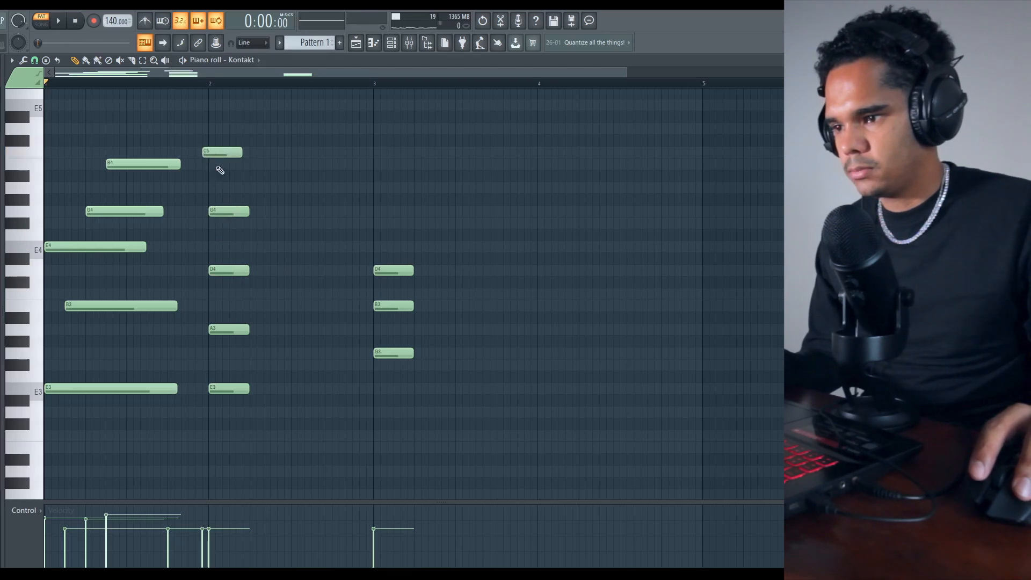
Complete the open-string stack E3, A3, D4, G4, B4 and E5 at the start of bar 2.
{"action": "left_click", "coordinate": [229, 173]}
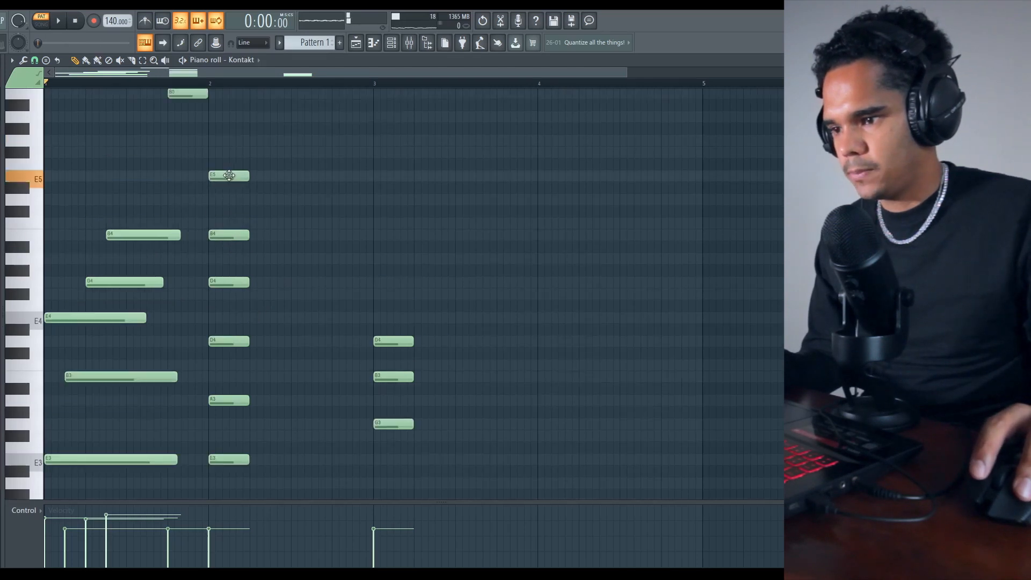
{"action": "scroll", "coordinate": [261, 268], "scroll_direction": "down", "scroll_amount": 3}
{"action": "scroll", "coordinate": [258, 215], "scroll_direction": "up", "scroll_amount": 3}
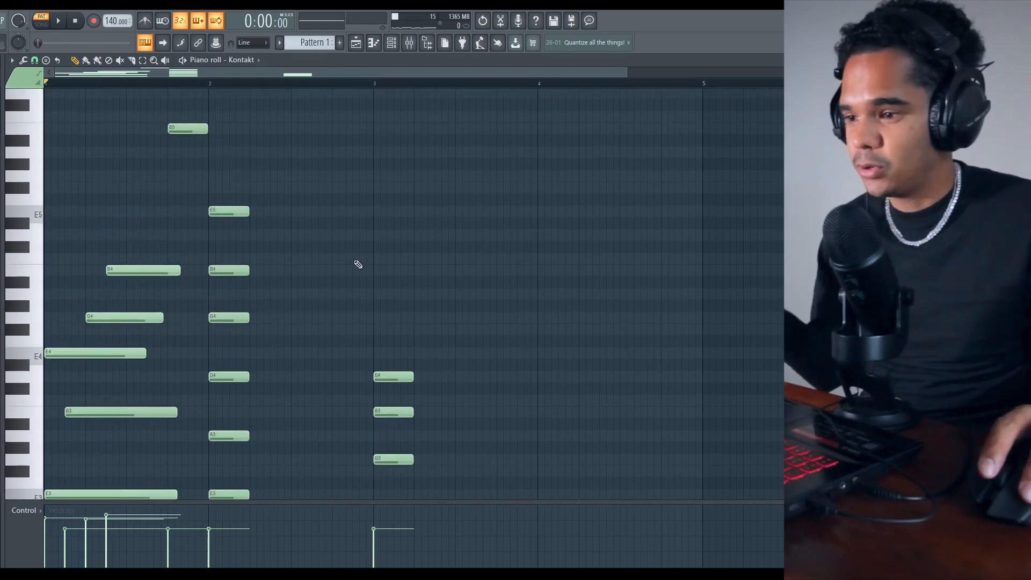
{"action": "scroll", "coordinate": [284, 234], "scroll_direction": "down", "scroll_amount": 2}
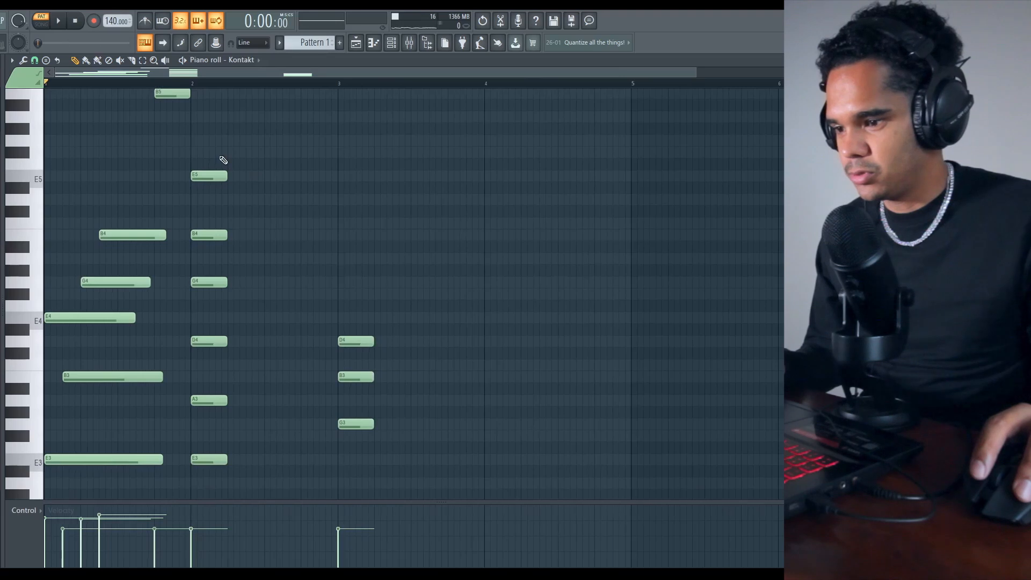
Revoice the bar 2 stack to G3, B3, D4, G4, B4 and D5, using the bar 3 G major triad as reference.
{"action": "left_click_drag", "start_coordinate": [218, 305], "coordinate": [198, 500]}
{"action": "left_click_drag", "start_coordinate": [216, 134], "coordinate": [202, 446]}
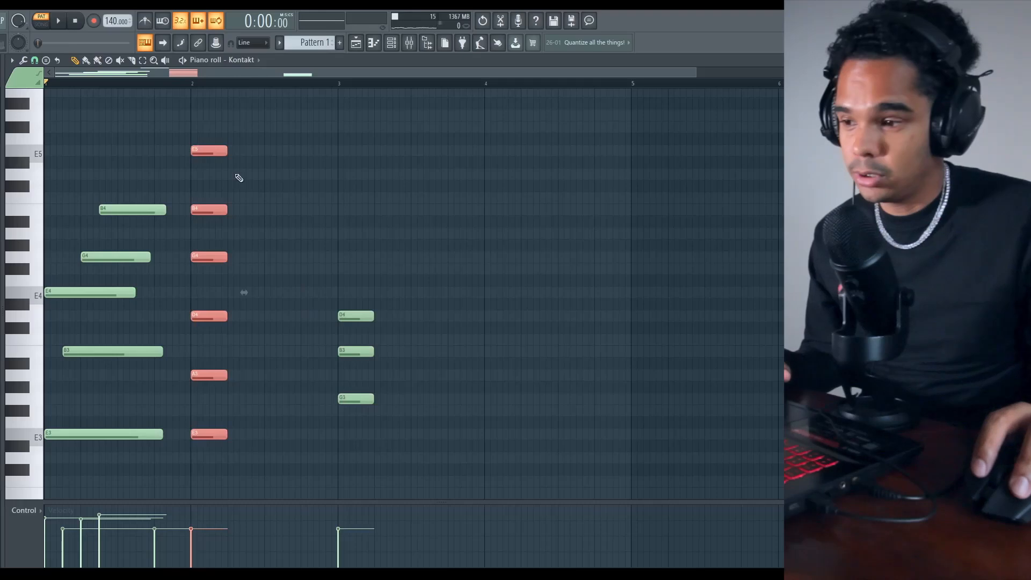
{"action": "mouse_move", "coordinate": [225, 98]}
{"action": "left_mouse_down"}
{"action": "mouse_move", "coordinate": [192, 380]}
{"action": "mouse_move", "coordinate": [193, 473]}
{"action": "left_mouse_up"}
{"action": "left_click_drag", "start_coordinate": [312, 253], "coordinate": [375, 424]}
{"action": "mouse_move", "coordinate": [324, 275]}
{"action": "left_mouse_down"}
{"action": "mouse_move", "coordinate": [405, 451]}
{"action": "mouse_move", "coordinate": [389, 408]}
{"action": "mouse_move", "coordinate": [400, 430]}
{"action": "left_mouse_up"}
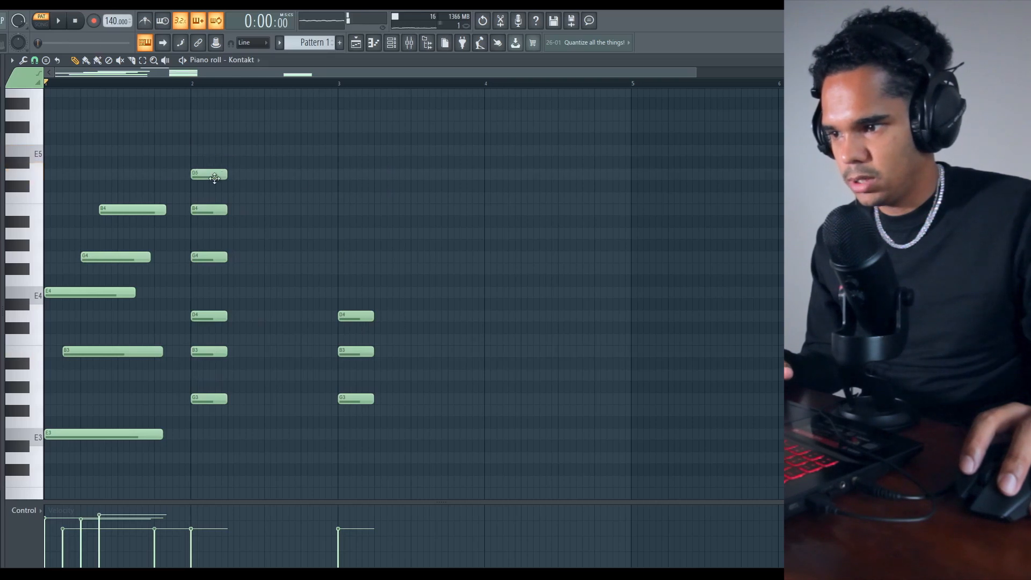
Play the pattern and delete the G3, B3 and D4 reference notes in bar 3.
{"action": "key", "text": "space"}
{"action": "right_click", "coordinate": [370, 316]}
{"action": "right_click", "coordinate": [370, 352]}
{"action": "right_click", "coordinate": [371, 398]}
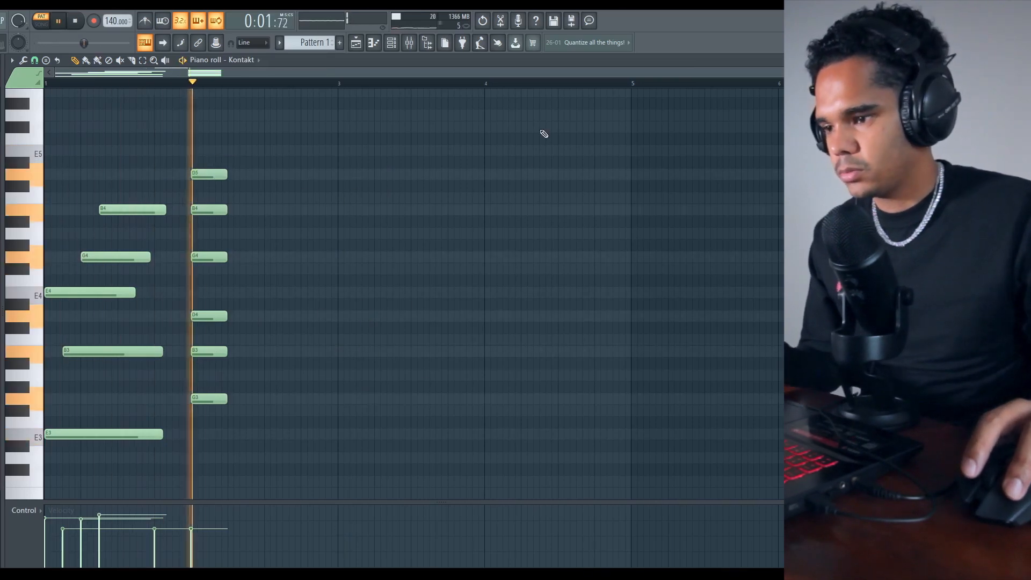
Arpeggiate the bar 2 G chord by extending G3, delaying B3 and G4, and removing the D5 and B4 notes.
{"action": "left_click_drag", "start_coordinate": [227, 400], "coordinate": [336, 428]}
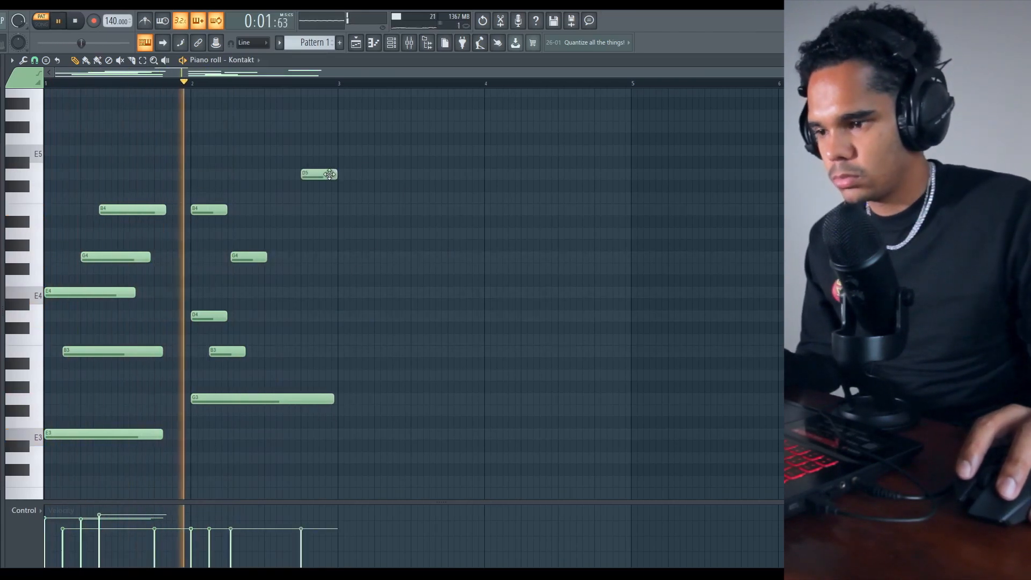
{"action": "left_click_drag", "start_coordinate": [320, 173], "coordinate": [265, 169]}
{"action": "left_click_drag", "start_coordinate": [243, 261], "coordinate": [241, 261]}
{"action": "right_click", "coordinate": [272, 177]}
{"action": "key", "text": "space"}
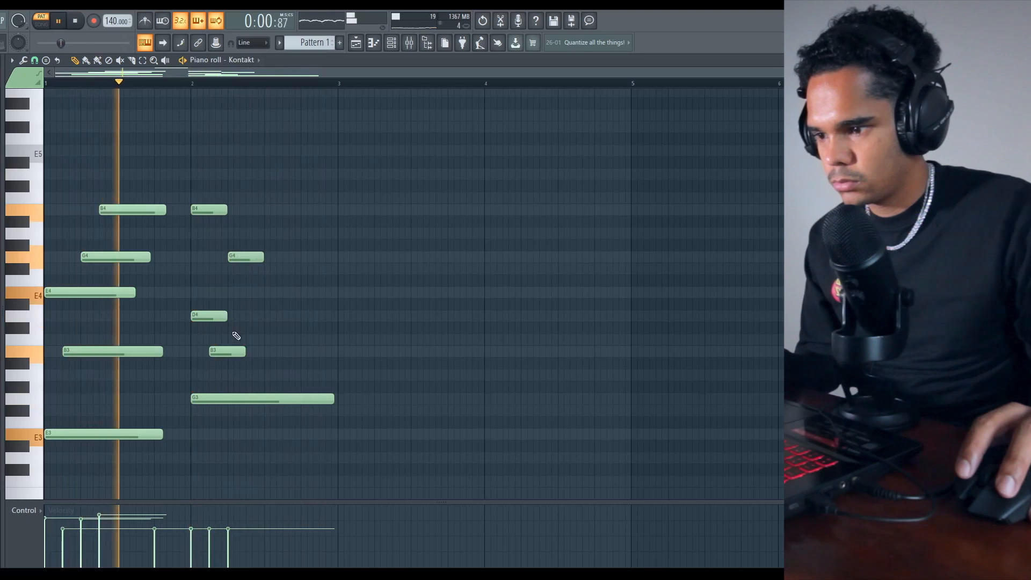
{"action": "mouse_move", "coordinate": [211, 211]}
{"action": "left_mouse_down"}
{"action": "mouse_move", "coordinate": [258, 211]}
{"action": "mouse_move", "coordinate": [211, 205]}
{"action": "left_mouse_up"}
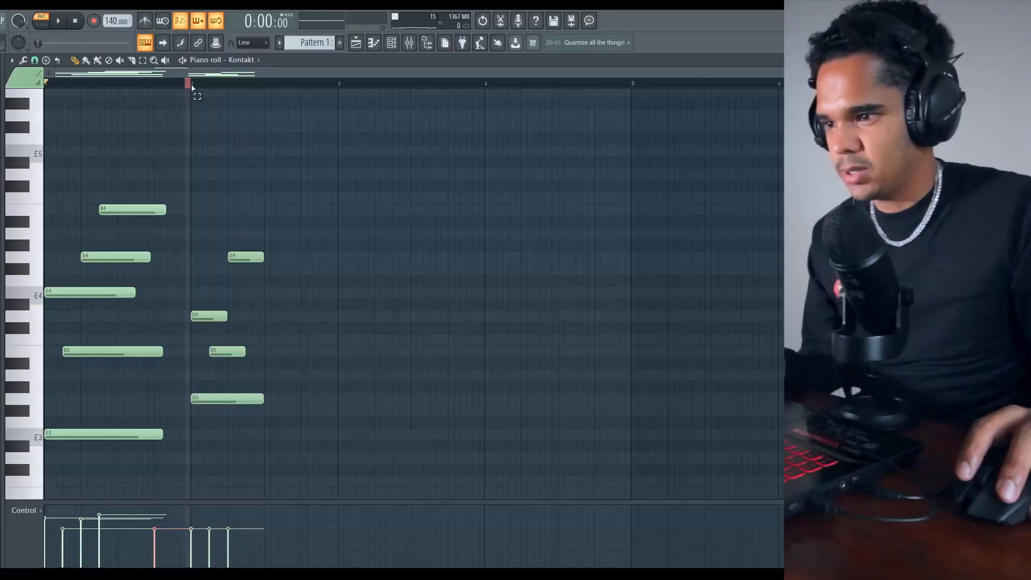
Mark out bar 2, bar 1 and the empty second half of bar 2 to examine where the next chord fits.
{"action": "left_click_drag", "start_coordinate": [193, 84], "coordinate": [341, 103]}
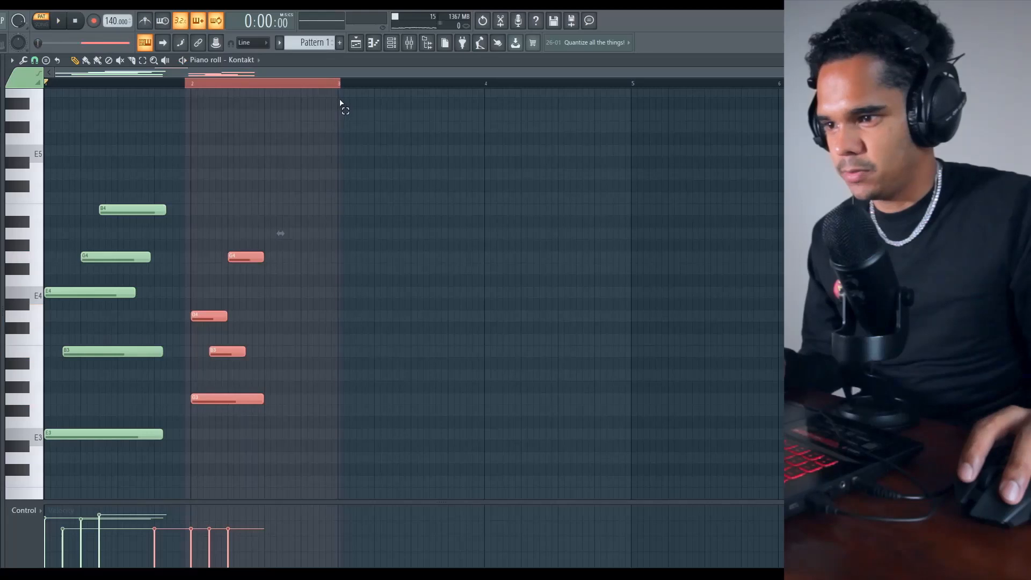
{"action": "left_click_drag", "start_coordinate": [194, 84], "coordinate": [109, 108]}
{"action": "left_click_drag", "start_coordinate": [218, 181], "coordinate": [238, 403]}
{"action": "left_click_drag", "start_coordinate": [262, 214], "coordinate": [370, 195]}
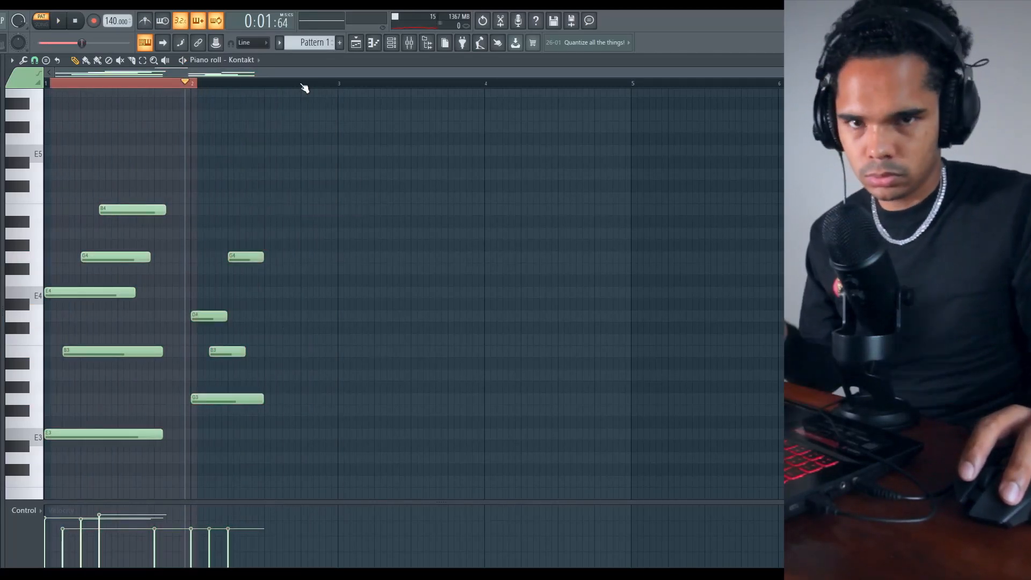
{"action": "left_click_drag", "start_coordinate": [265, 206], "coordinate": [384, 463]}
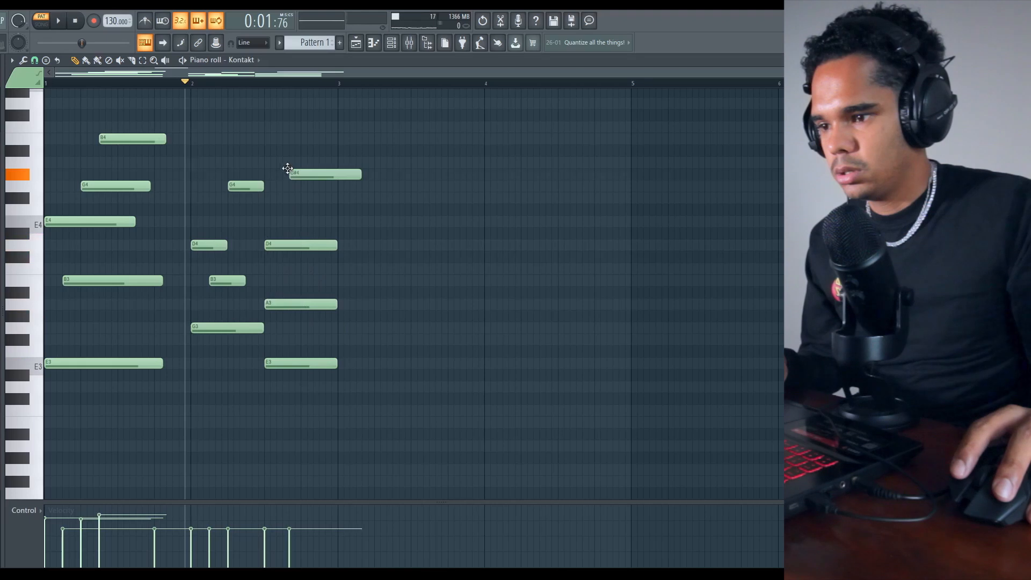
Build an A3, C4, E4 reference triad in bar 3 and revoice the stack in bar 2's second half to match, raising B4 to C5.
{"action": "left_click", "coordinate": [291, 124]}
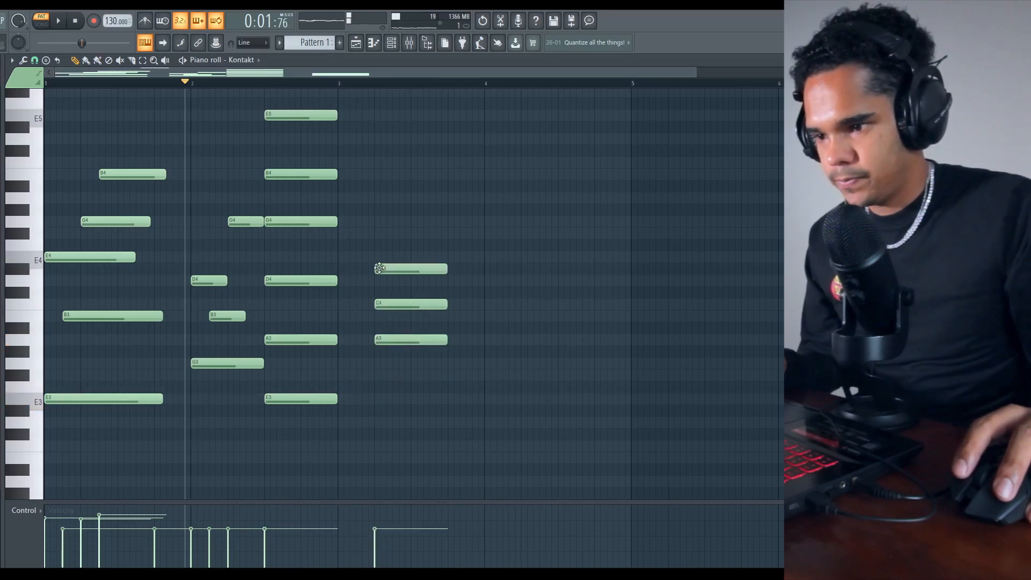
{"action": "left_click_drag", "start_coordinate": [401, 248], "coordinate": [394, 251]}
{"action": "left_click_drag", "start_coordinate": [463, 239], "coordinate": [351, 355]}
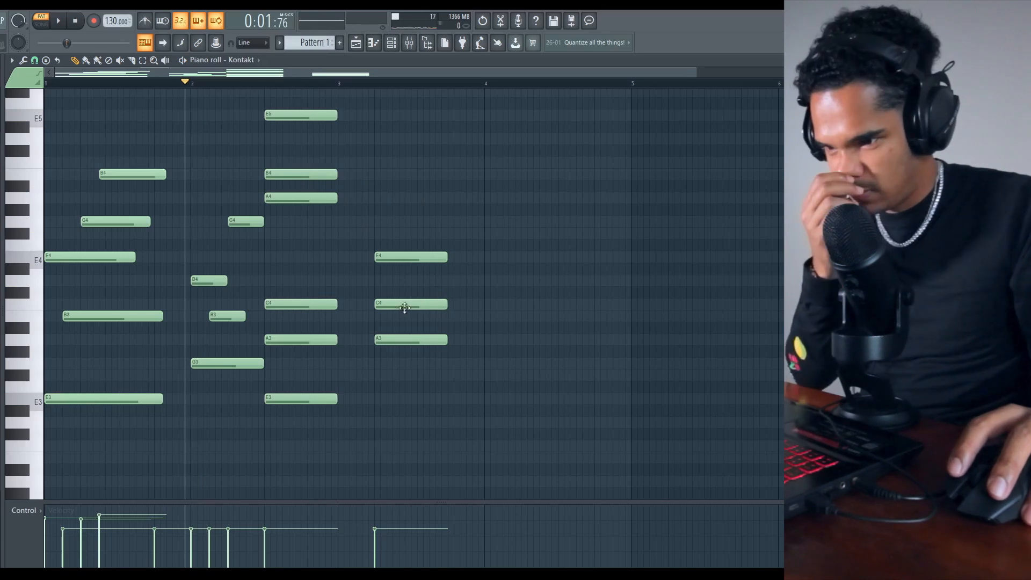
{"action": "left_click_drag", "start_coordinate": [308, 172], "coordinate": [307, 161]}
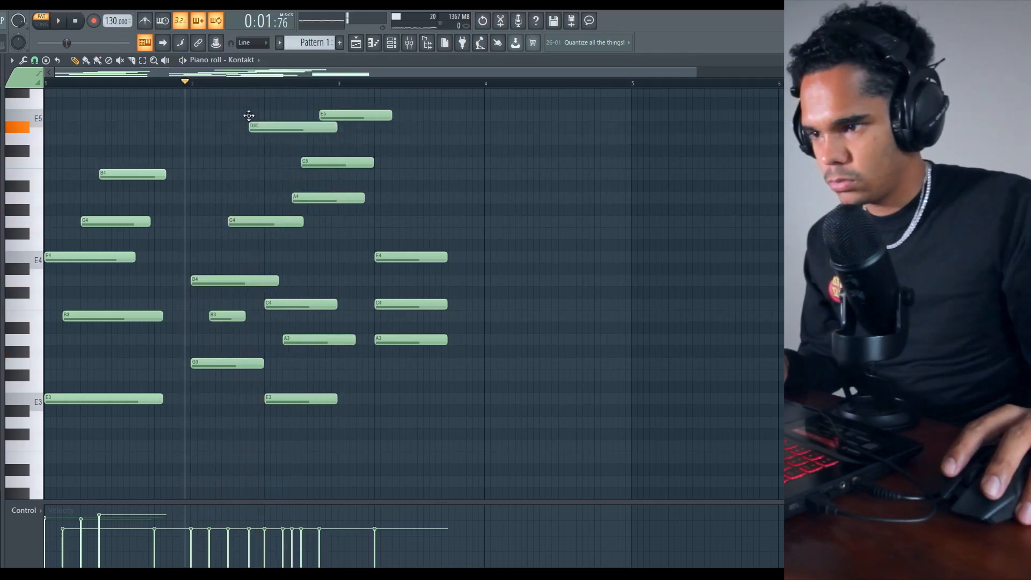
Place the added upper note in bar 2 on D5 and play the staggered pattern.
{"action": "left_click_drag", "start_coordinate": [249, 116], "coordinate": [271, 141]}
{"action": "key", "text": "space"}
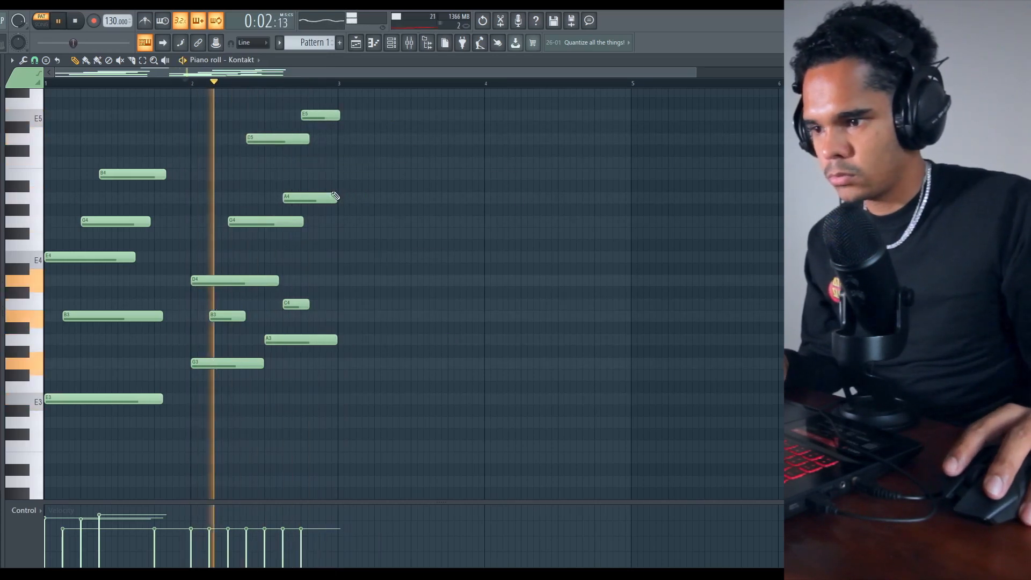
{"action": "key", "text": "space"}
Duplicate the whole two-bar pattern into bars 3 and 4 and play it back.
{"action": "key", "text": "ctrl+a"}
{"action": "mouse_move", "coordinate": [120, 319]}
{"action": "left_mouse_down"}
{"action": "mouse_move", "coordinate": [495, 317]}
{"action": "mouse_move", "coordinate": [414, 318]}
{"action": "left_mouse_up"}
{"action": "key", "text": "space"}
{"action": "key", "text": "space"}
{"action": "left_click", "coordinate": [301, 84], "text": "ctrl"}
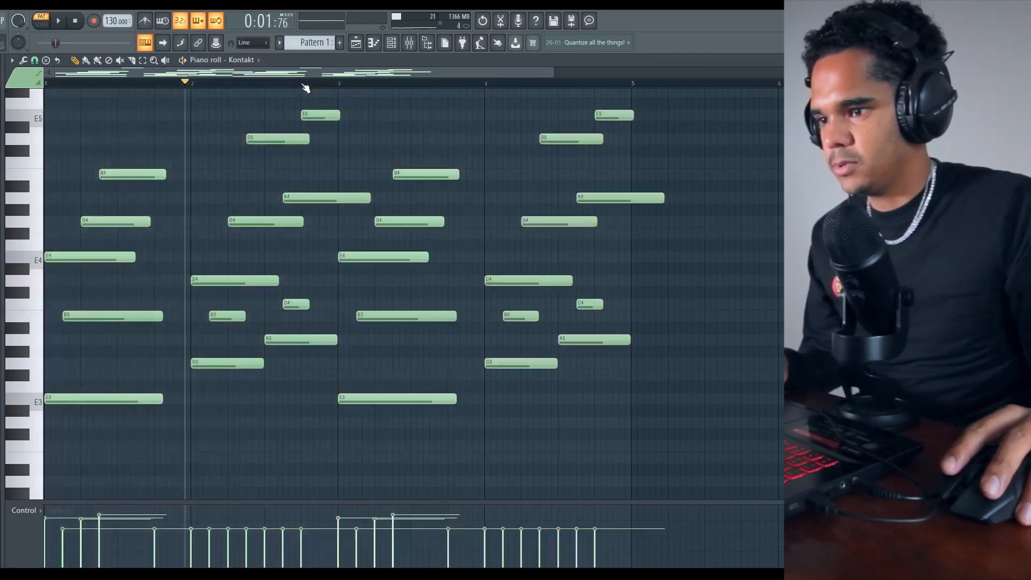
{"action": "key", "text": "space"}
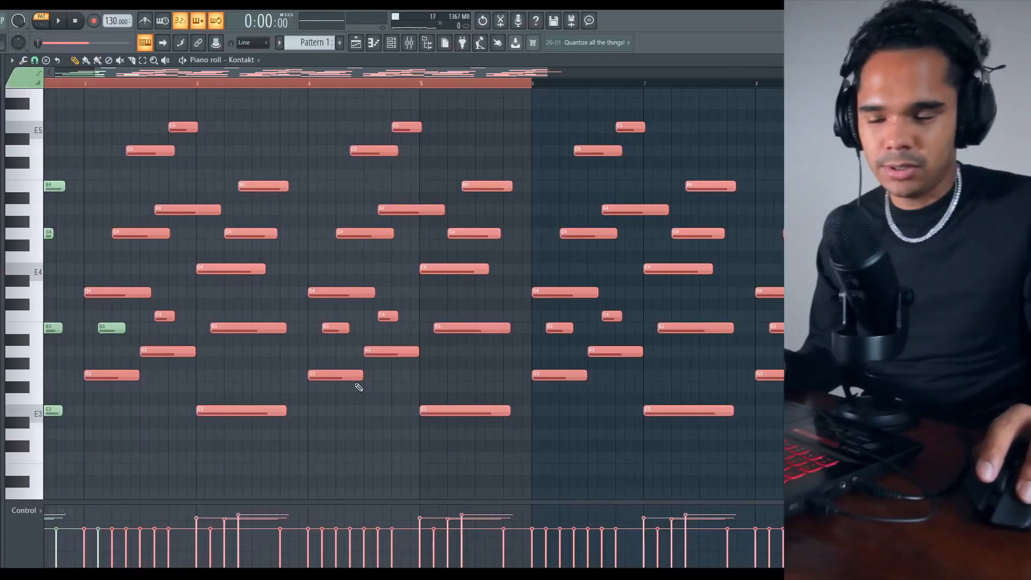
Vary the velocities of the notes across the repeated pattern from bar 2 onward.
{"action": "scroll", "coordinate": [161, 75], "scroll_direction": "left", "scroll_amount": 3}
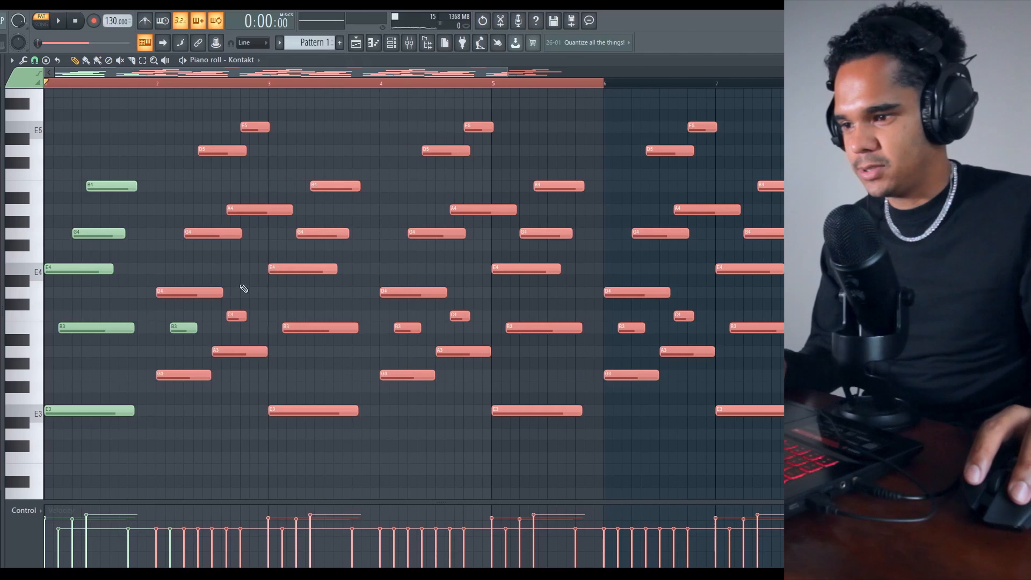
{"action": "mouse_move", "coordinate": [190, 536]}
{"action": "left_mouse_down"}
{"action": "mouse_move", "coordinate": [186, 522]}
{"action": "mouse_move", "coordinate": [232, 530]}
{"action": "mouse_move", "coordinate": [206, 535]}
{"action": "left_mouse_up"}
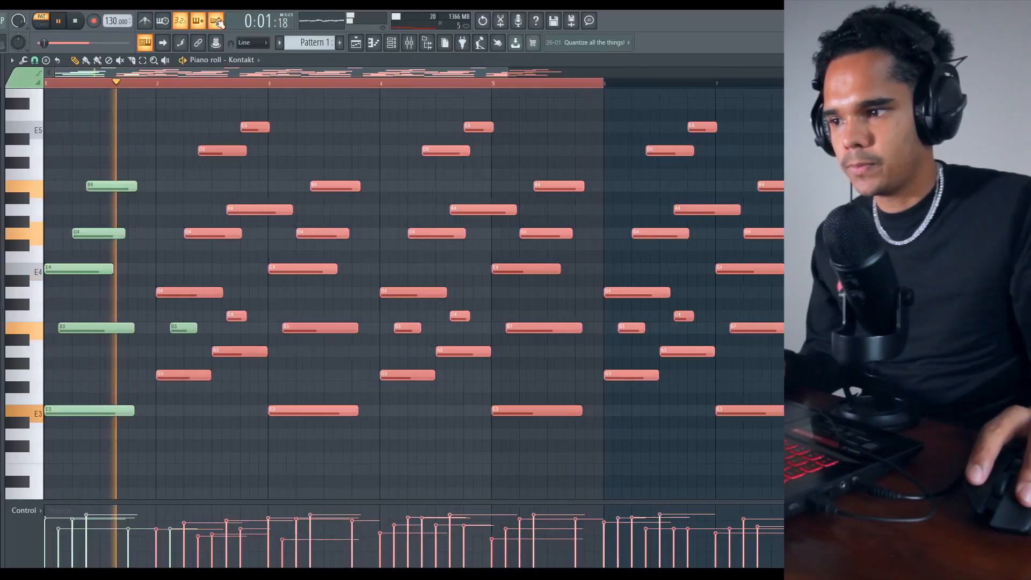
Clear the note selection and clone the Kontakt channel to get a second instance.
{"action": "left_click", "coordinate": [357, 85], "text": "ctrl"}
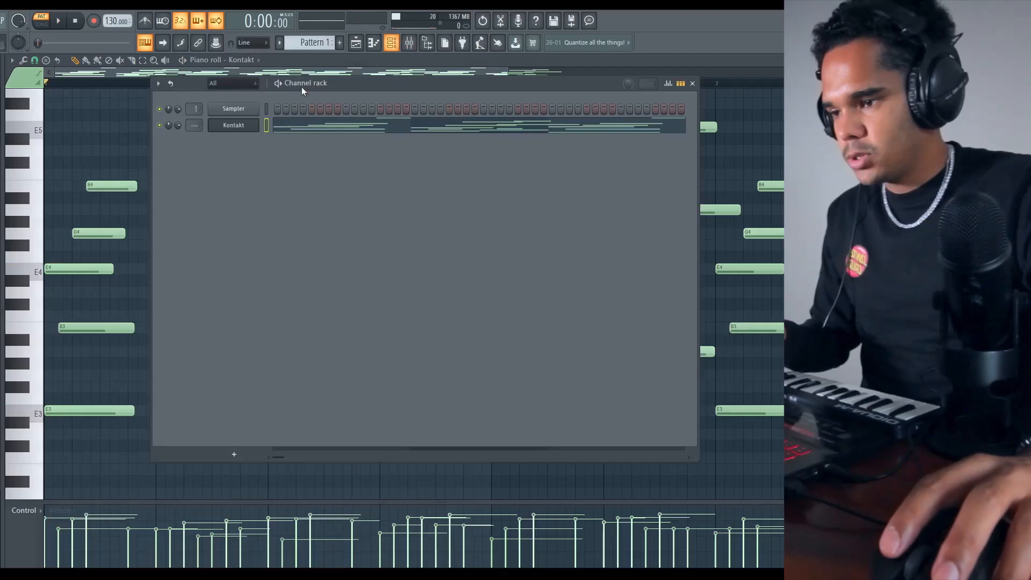
{"action": "right_click", "coordinate": [236, 126]}
{"action": "left_click", "coordinate": [295, 218]}
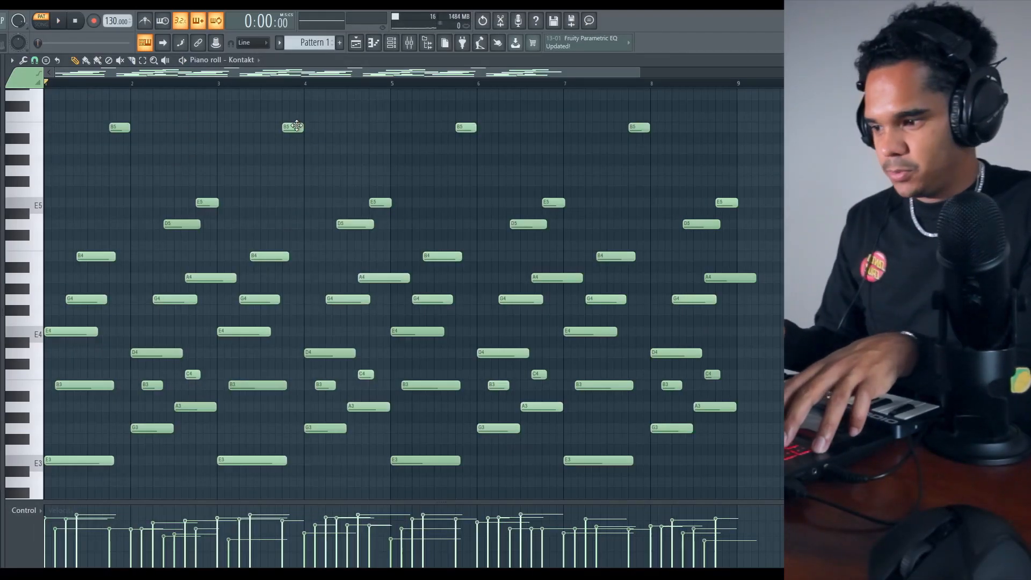
Transpose all Kontakt notes up eight semitones and lengthen the C4 bass notes in bars 3 and 5 to the full bar.
{"action": "key", "text": "shift+Up"}
{"action": "key", "text": "shift+Up"}
{"action": "key", "text": "shift+Up"}
{"action": "key", "text": "shift+Up"}
{"action": "key", "text": "shift+Up"}
{"action": "key", "text": "shift+Up"}
{"action": "key", "text": "shift+Up"}
{"action": "key", "text": "shift+Up"}
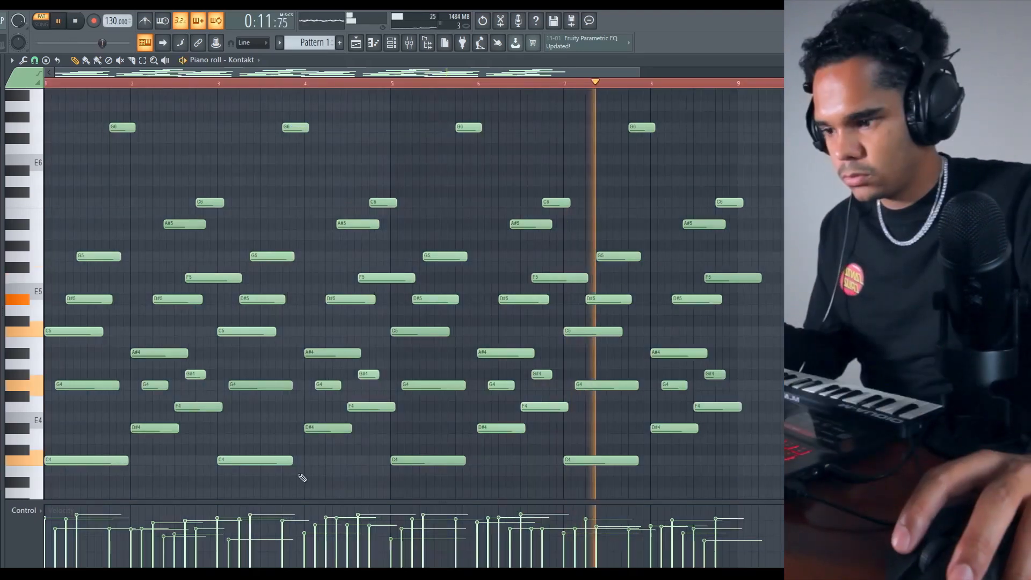
{"action": "left_click_drag", "start_coordinate": [290, 462], "coordinate": [304, 462]}
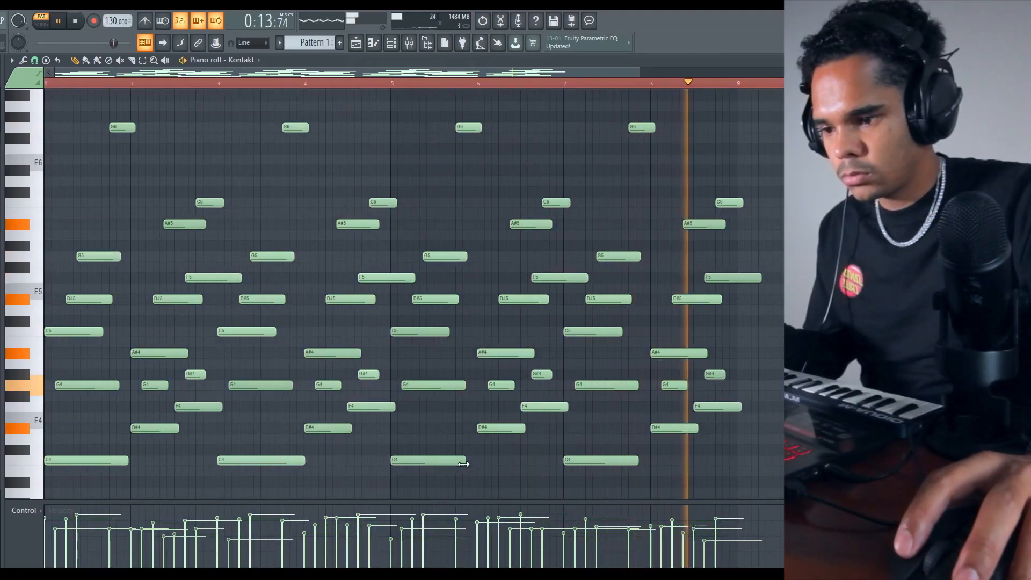
{"action": "left_click_drag", "start_coordinate": [463, 463], "coordinate": [478, 463]}
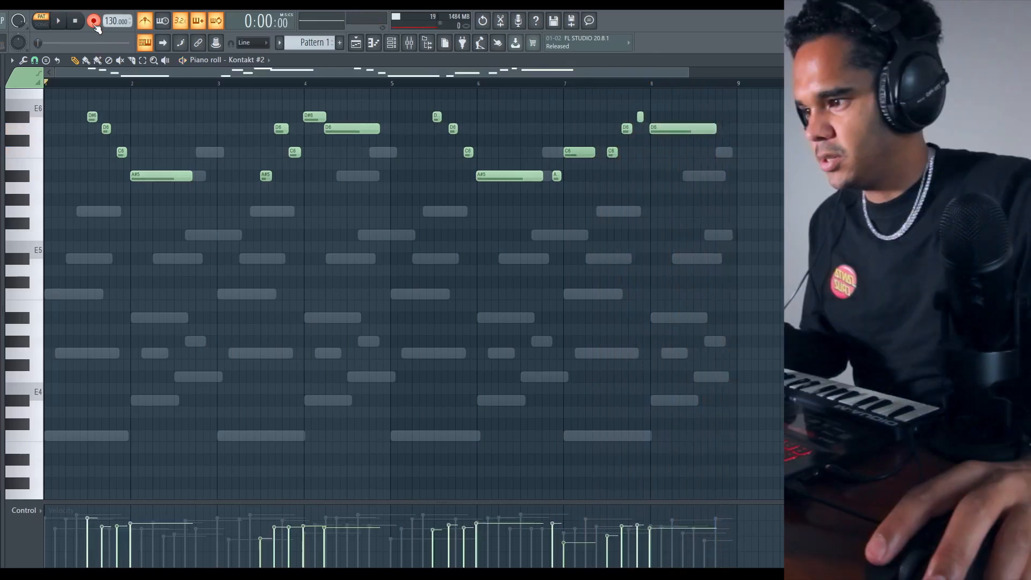
With recording off, delete the D#6 at bar 4 in the Kontakt #2 melody and move the long D6 to that bar's start.
{"action": "left_click", "coordinate": [94, 21]}
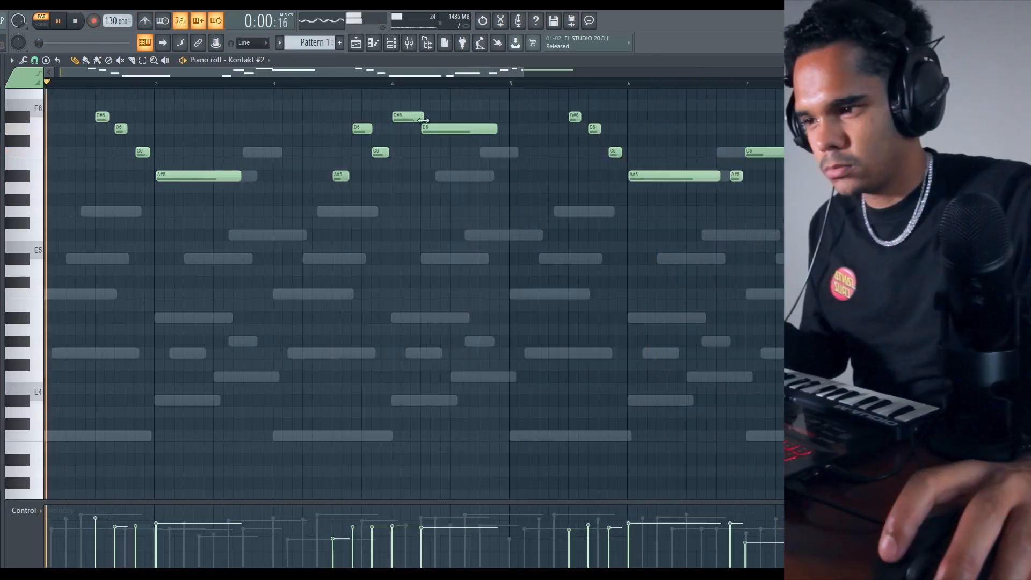
{"action": "right_click", "coordinate": [424, 121]}
{"action": "left_click_drag", "start_coordinate": [424, 130], "coordinate": [410, 133]}
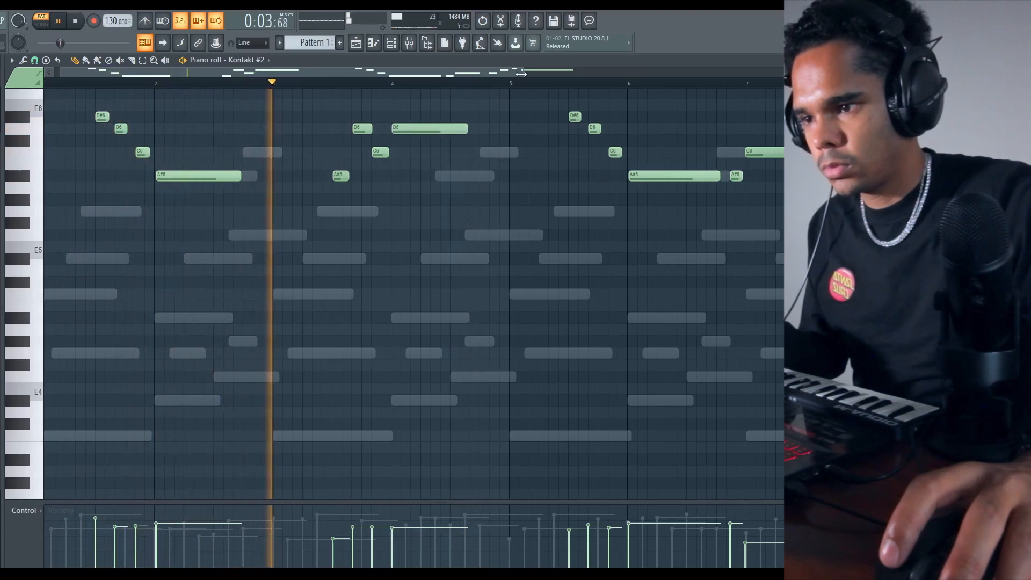
{"action": "left_click_drag", "start_coordinate": [520, 73], "coordinate": [611, 73]}
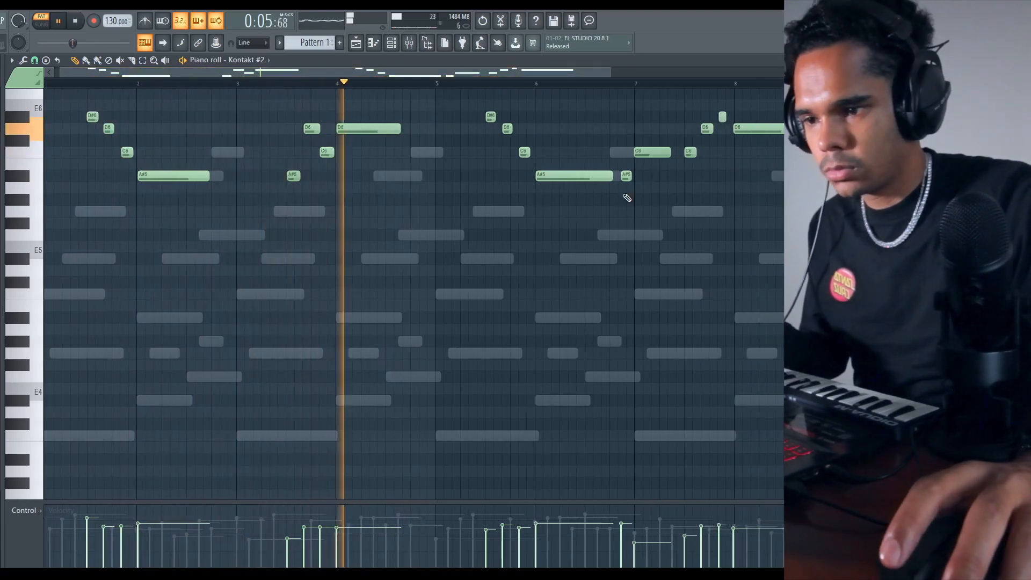
{"action": "scroll", "coordinate": [636, 210], "scroll_direction": "up", "scroll_amount": 2}
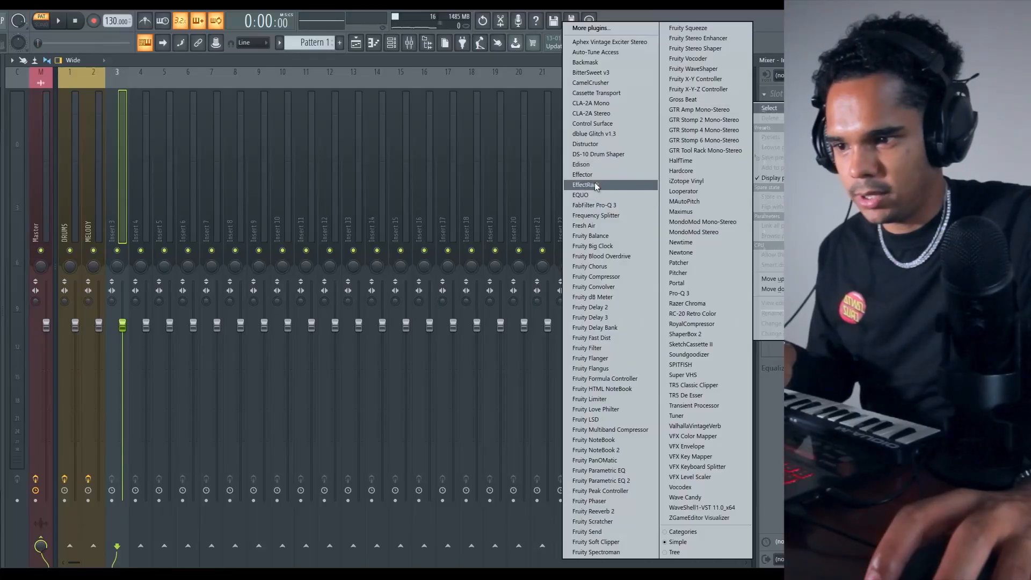
Load EffectRack and ValhallaVintageVerb on mixer insert 3 and adjust the reverb's mix during playback.
{"action": "left_click", "coordinate": [595, 184]}
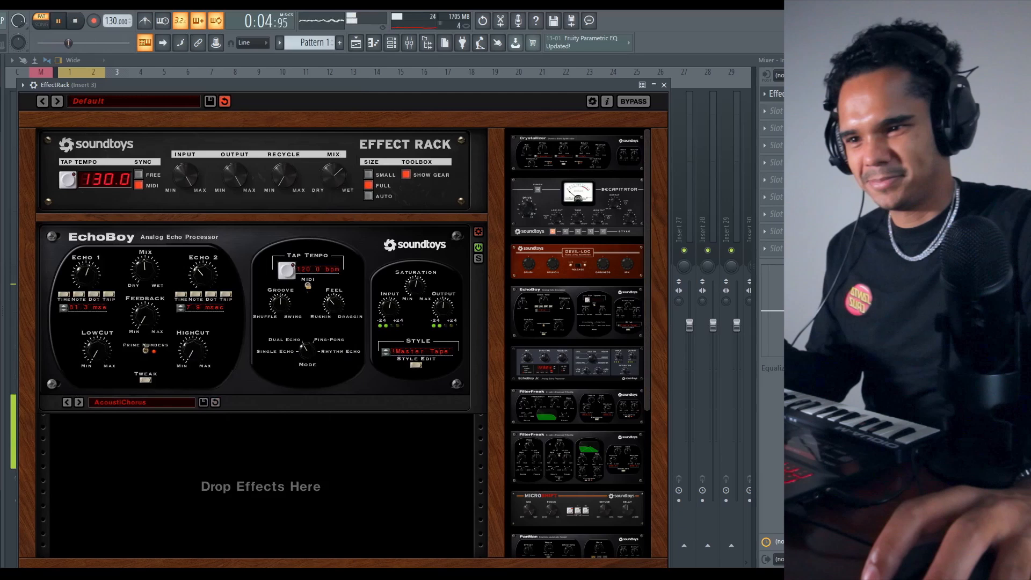
{"action": "left_click", "coordinate": [776, 111]}
{"action": "left_click", "coordinate": [74, 21]}
{"action": "left_click", "coordinate": [694, 426]}
{"action": "key", "text": "space"}
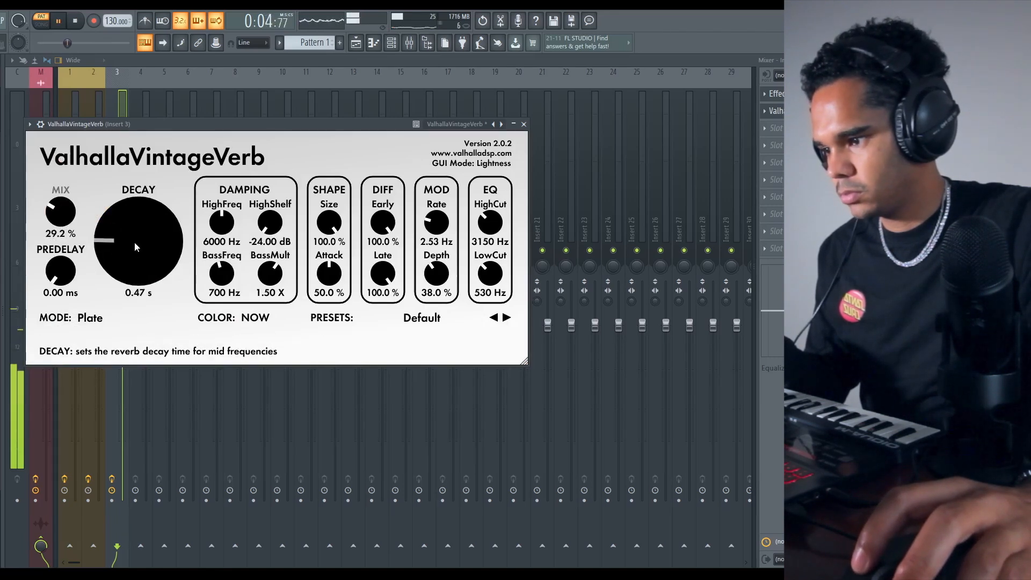
{"action": "left_click_drag", "start_coordinate": [61, 215], "coordinate": [103, 227]}
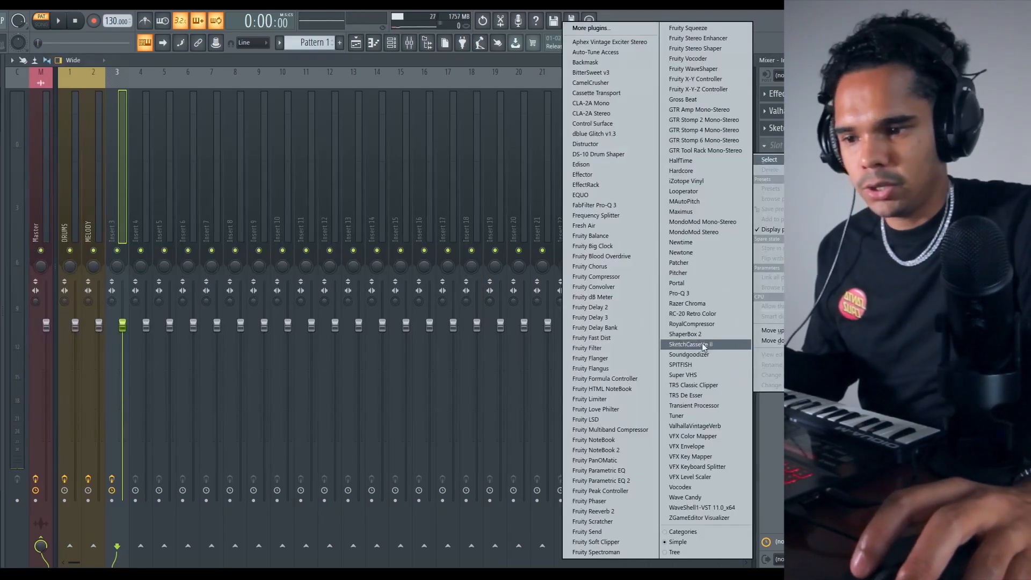
Add Pro-Q 3 to insert 3 with bell cuts of about 2 dB near 5.9 kHz and, narrower, just below 200 Hz.
{"action": "left_click", "coordinate": [679, 293]}
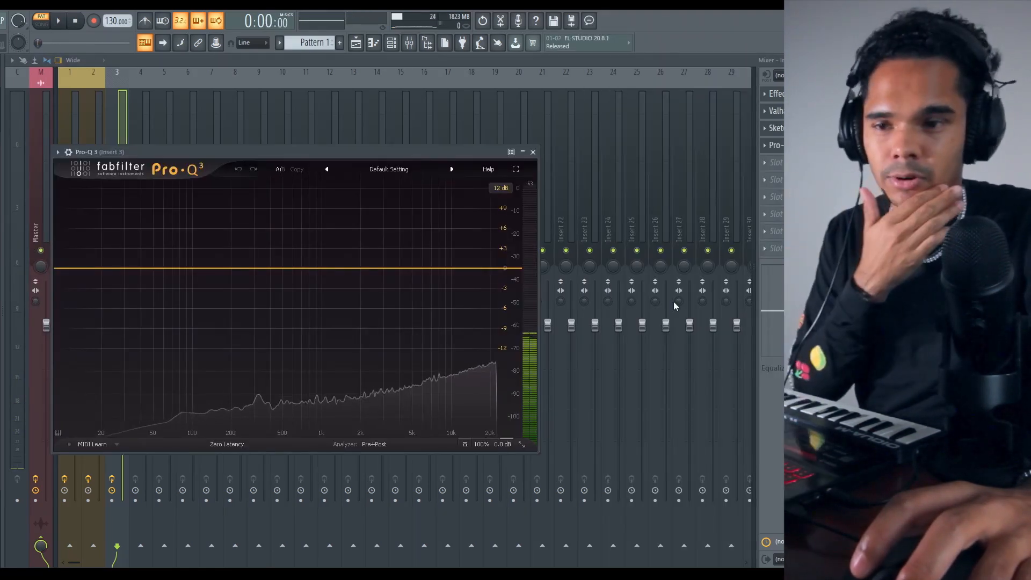
{"action": "key", "text": "space"}
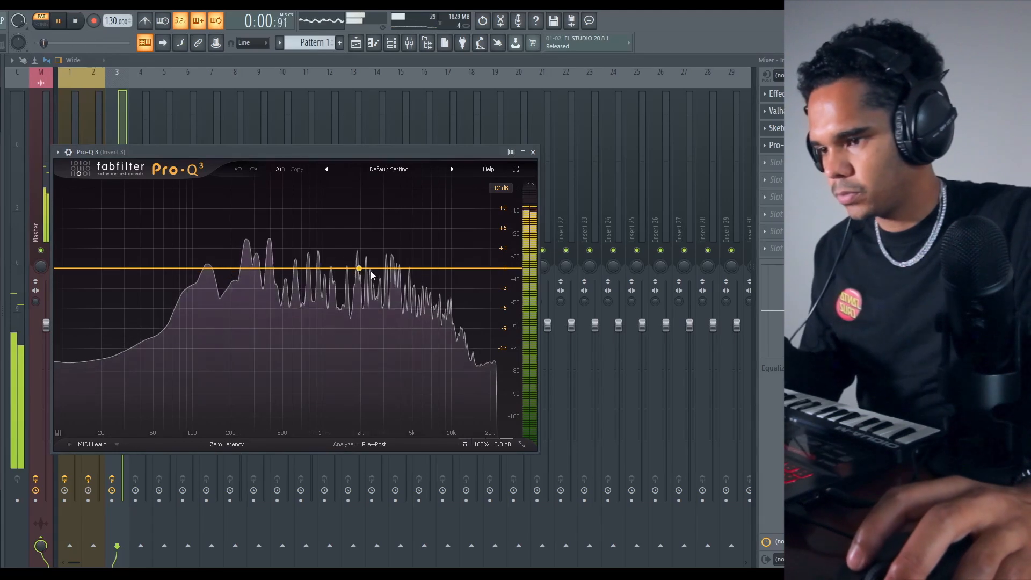
{"action": "double_click", "coordinate": [420, 280]}
{"action": "key", "text": "space"}
{"action": "double_click", "coordinate": [221, 282]}
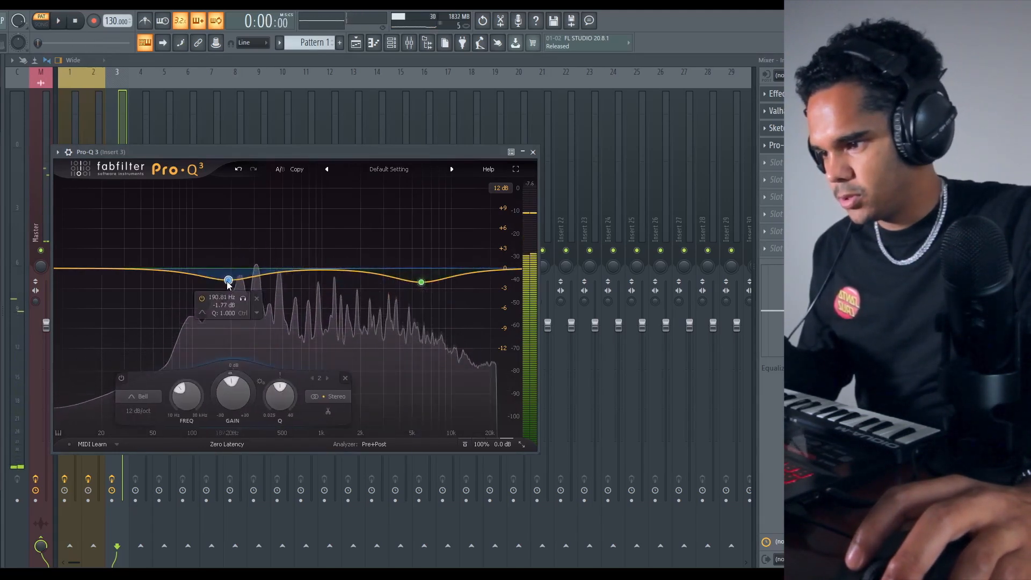
{"action": "key", "text": "space"}
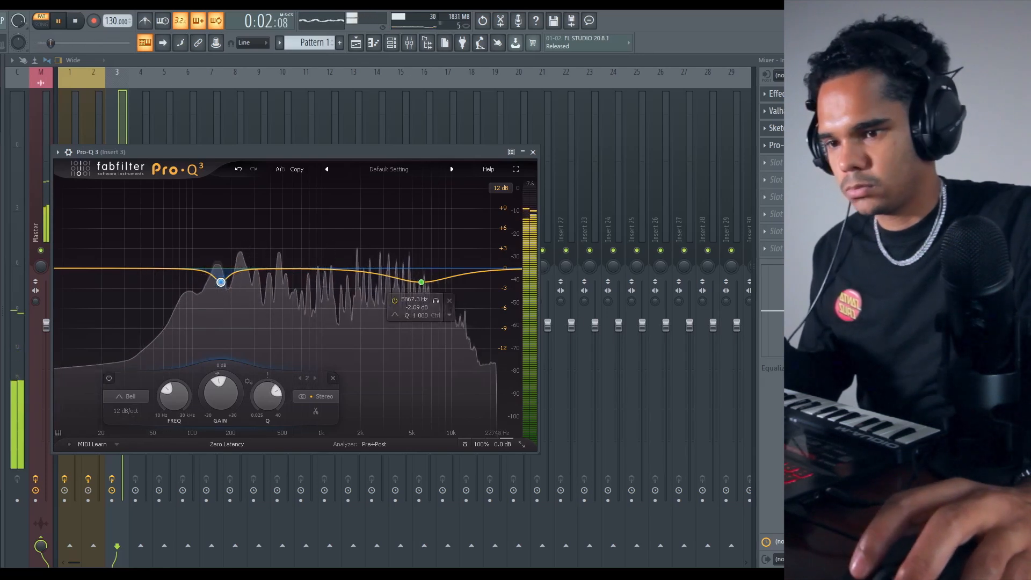
{"action": "left_click", "coordinate": [533, 152]}
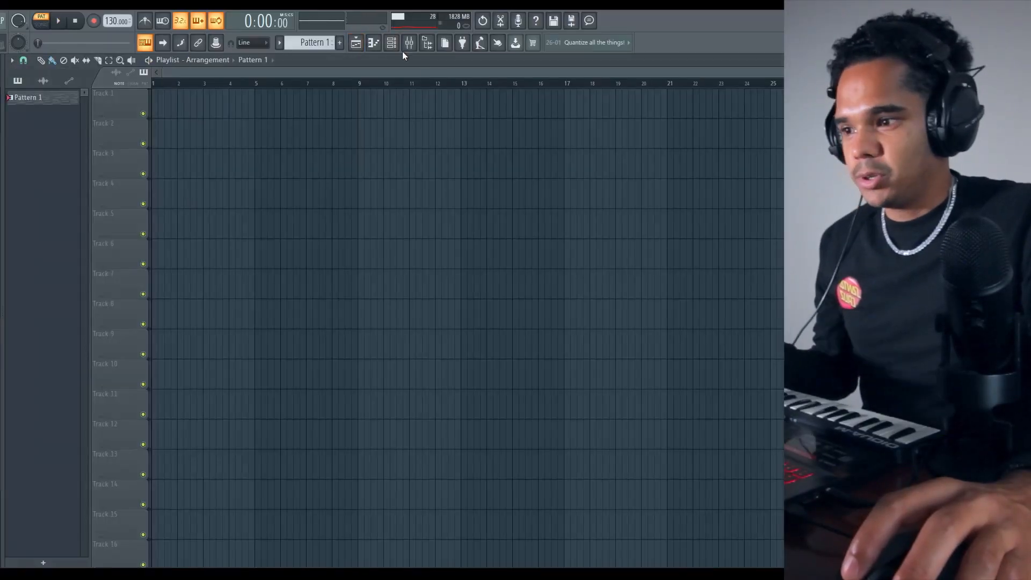
Extend the opening C5 roll of the Bar Hi Hat to three fast notes and play the pattern.
{"action": "key", "text": "F6"}
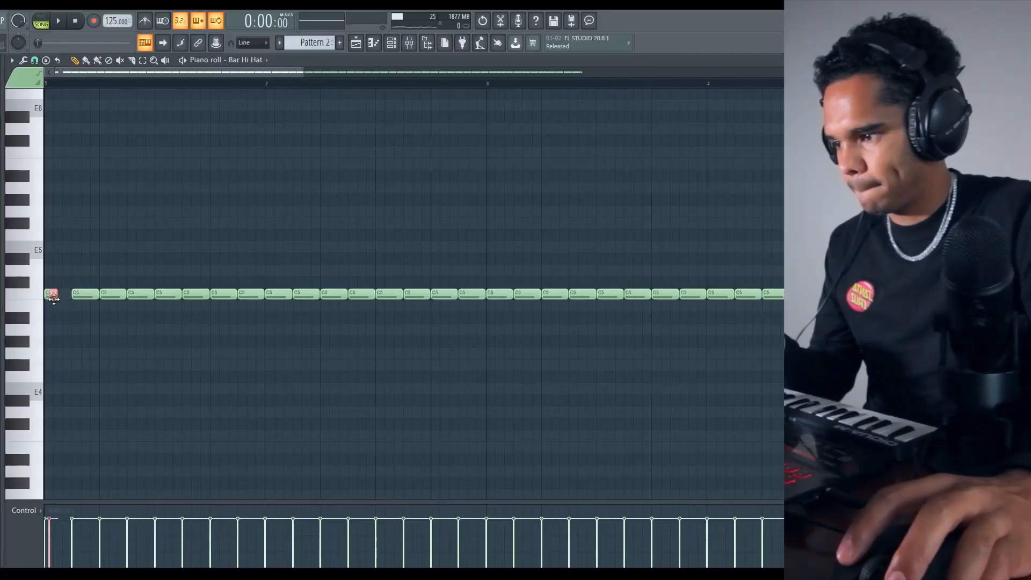
{"action": "key", "text": "space"}
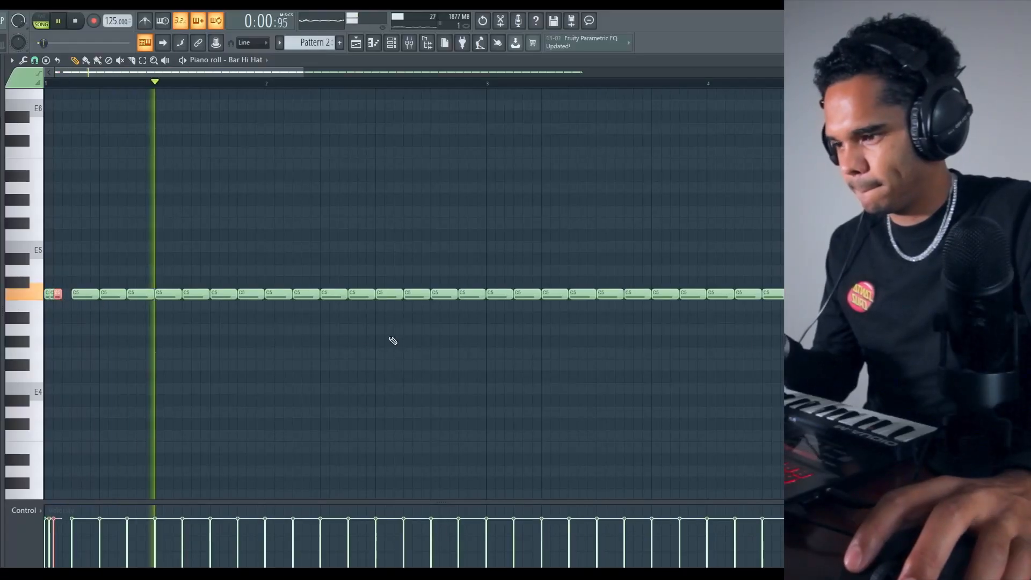
{"action": "key", "text": "space"}
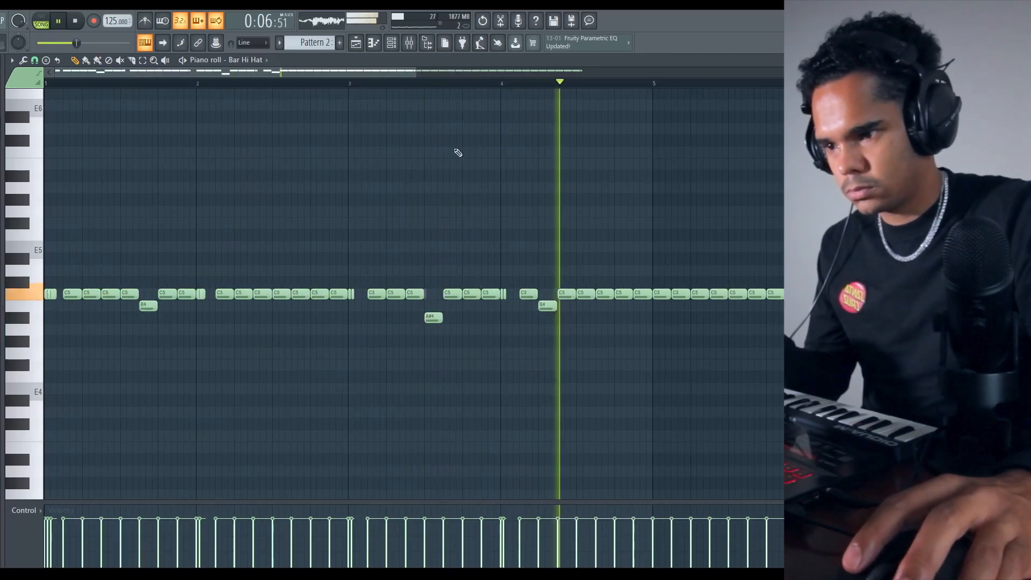
Place a G5 note after the B5 in bar 4 of the Stutter 808 pattern and adjust its position during playback.
{"action": "left_click", "coordinate": [201, 236]}
{"action": "key", "text": "space"}
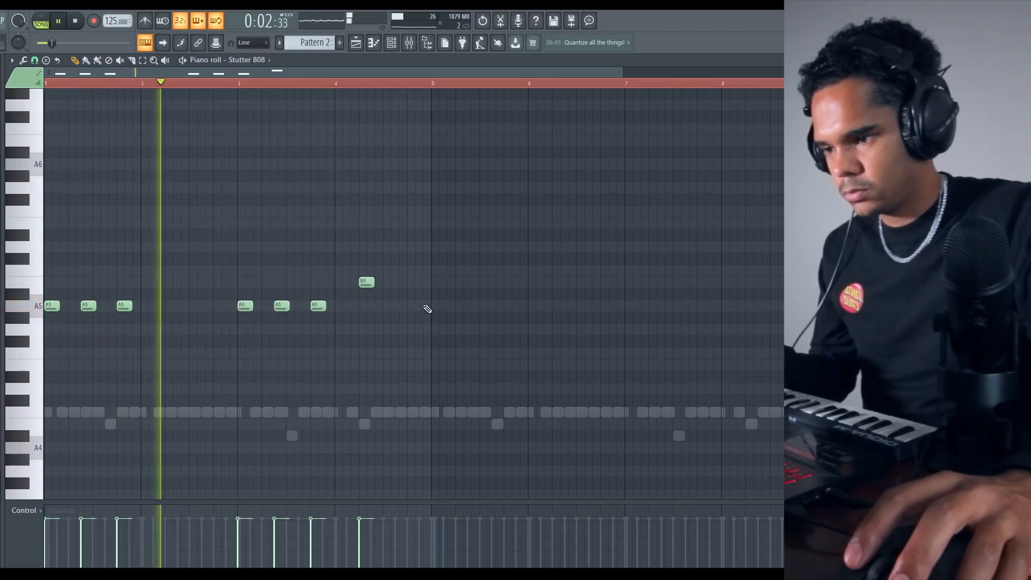
{"action": "left_click", "coordinate": [390, 329]}
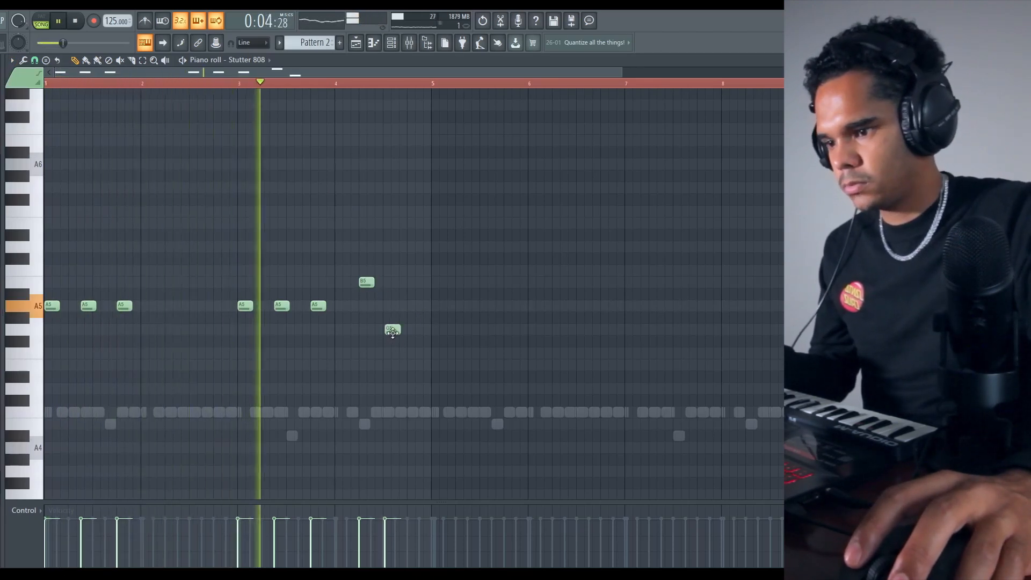
{"action": "left_click_drag", "start_coordinate": [392, 331], "coordinate": [396, 330]}
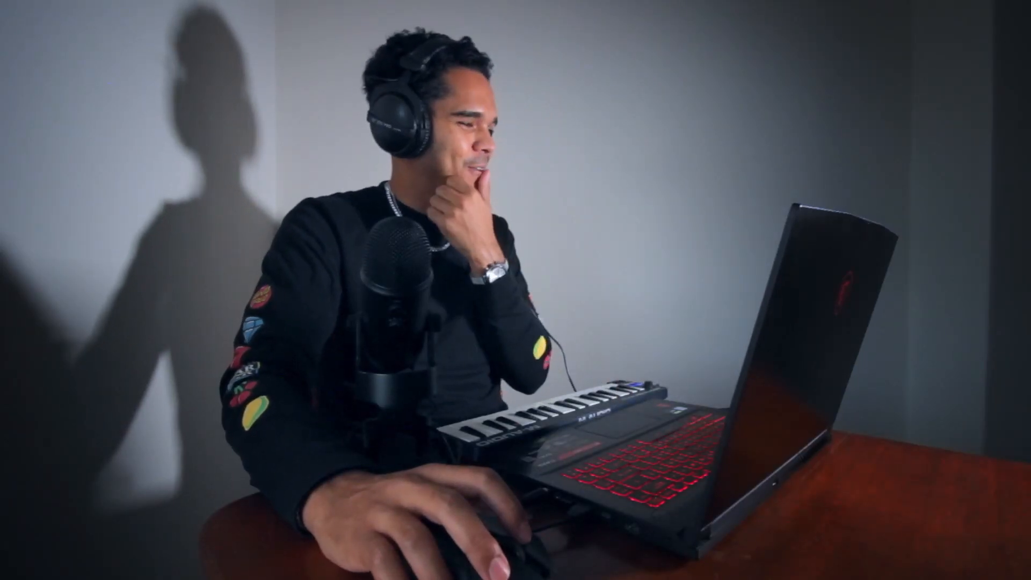
Audition the open hat samples and load Wobble OH into a new channel.
{"action": "left_click", "coordinate": [854, 410]}
{"action": "left_click", "coordinate": [852, 380]}
{"action": "left_click", "coordinate": [855, 469]}
{"action": "left_click", "coordinate": [858, 520]}
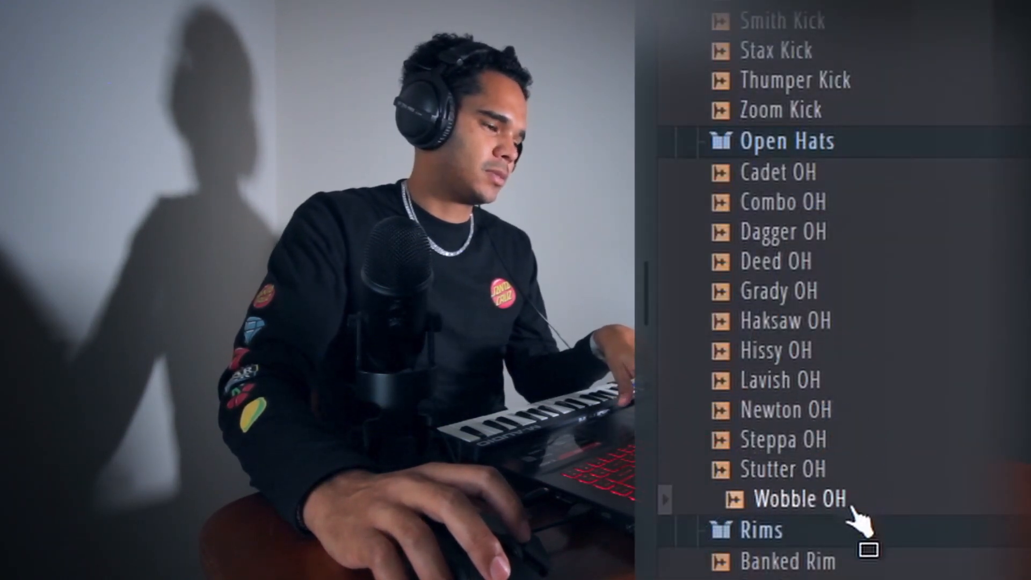
{"action": "right_click", "coordinate": [860, 518]}
{"action": "left_click", "coordinate": [924, 444]}
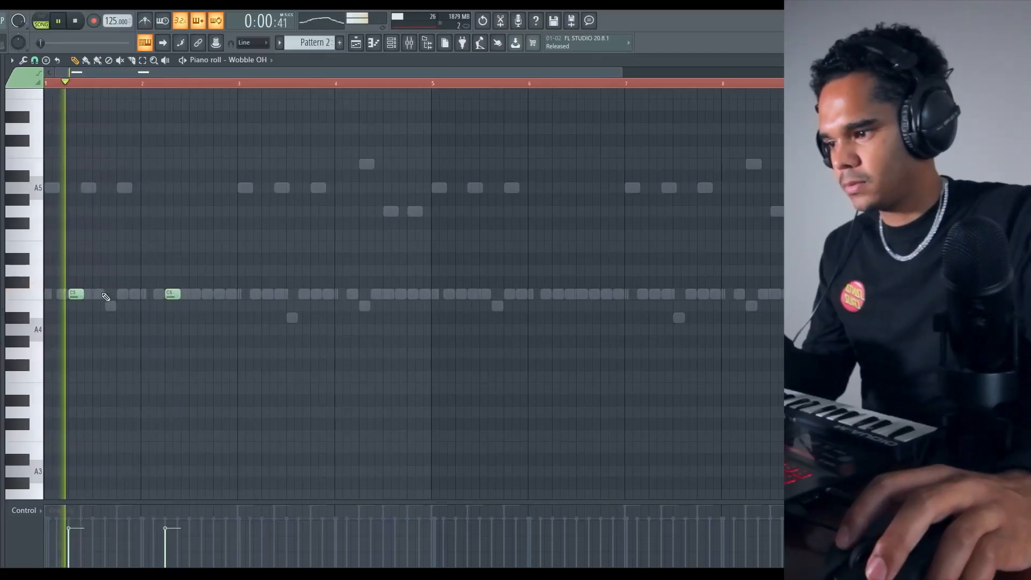
Keep Wobble OH hits only in bars 2 and 4, then repeat the pair in bars 6 and 8.
{"action": "right_click", "coordinate": [77, 294]}
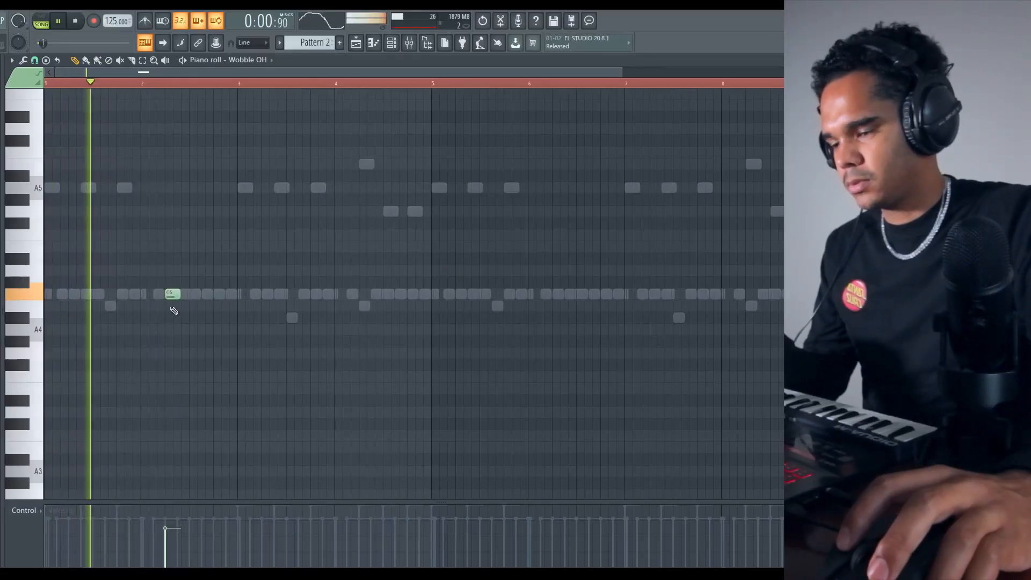
{"action": "left_click", "coordinate": [359, 294]}
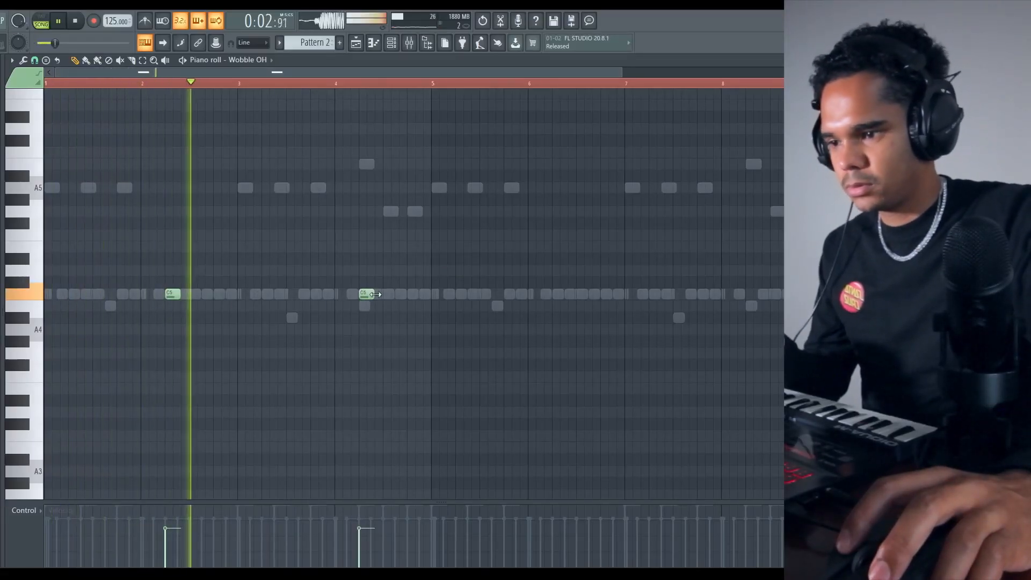
{"action": "key", "text": "ctrl+a"}
{"action": "key", "text": "ctrl+b"}
{"action": "left_click_drag", "start_coordinate": [491, 336], "coordinate": [560, 341]}
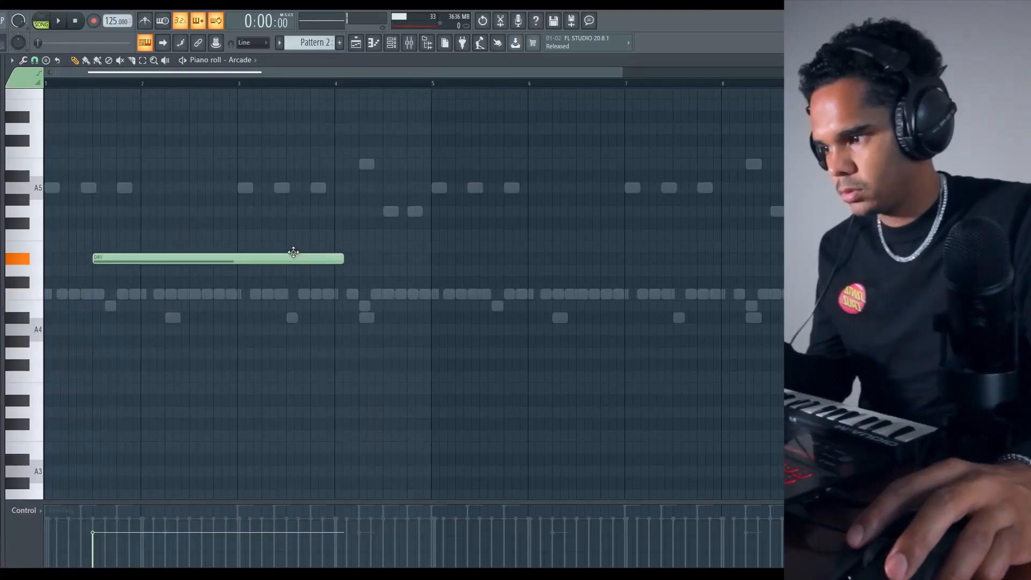
Move the long Arcade note up to A5 and play the pattern.
{"action": "left_click_drag", "start_coordinate": [291, 223], "coordinate": [297, 204]}
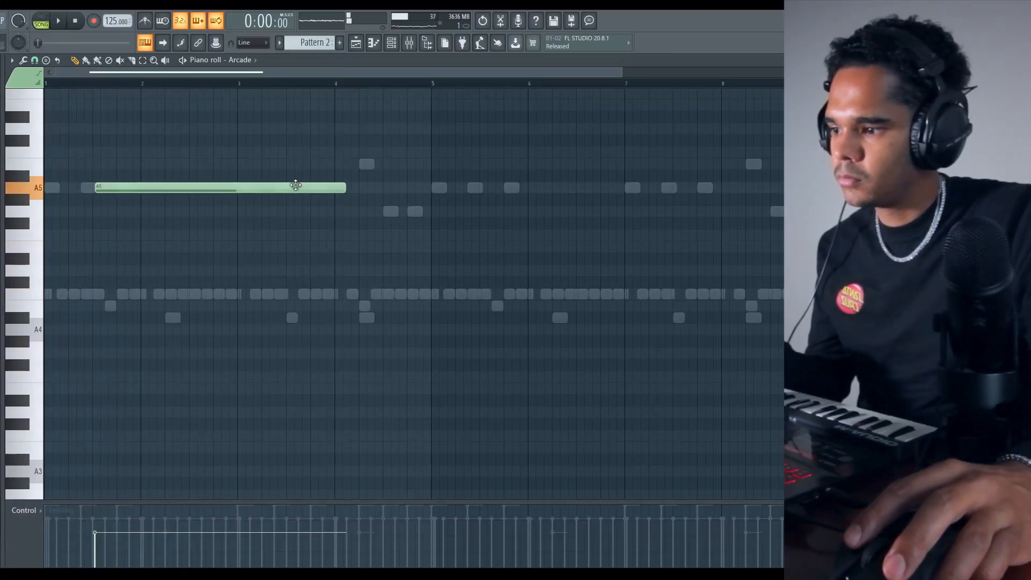
{"action": "key", "text": "space"}
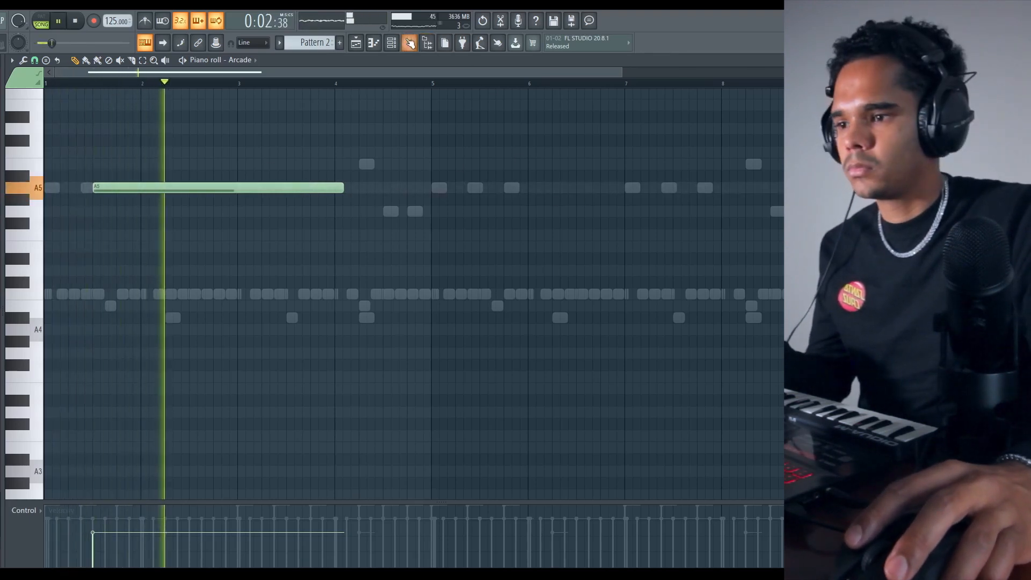
{"action": "key", "text": "space"}
Reopen the Arcade notes from the channel rack and lengthen the A5 note until late in bar 4.
{"action": "key", "text": "F6"}
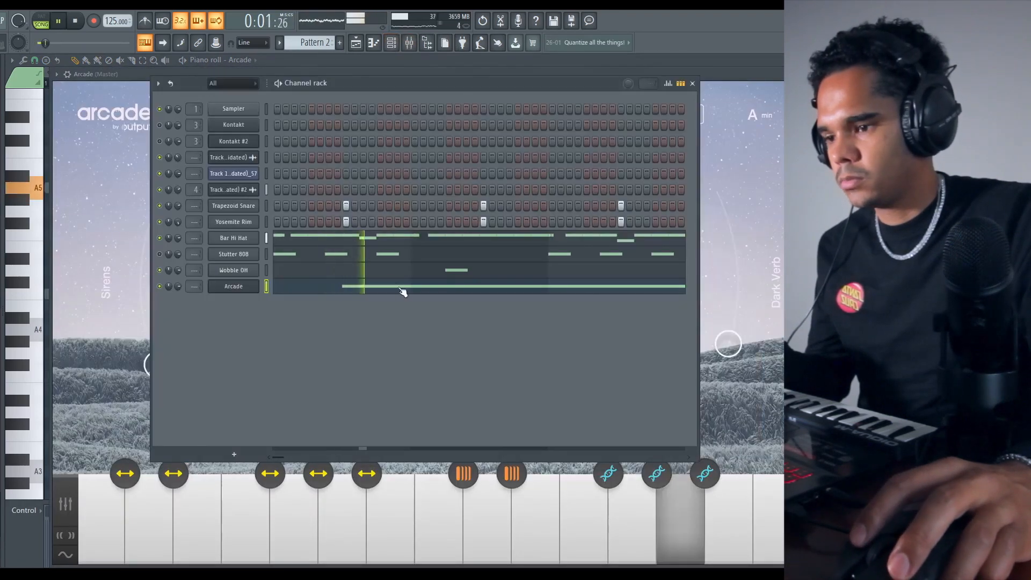
{"action": "left_click", "coordinate": [413, 288]}
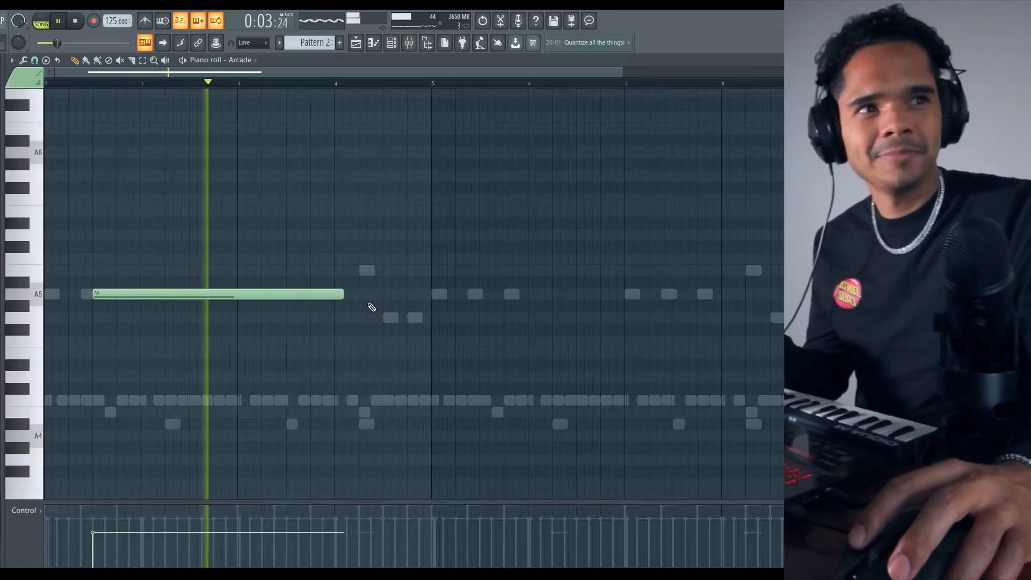
{"action": "left_click_drag", "start_coordinate": [343, 293], "coordinate": [400, 302]}
{"action": "key", "text": "space"}
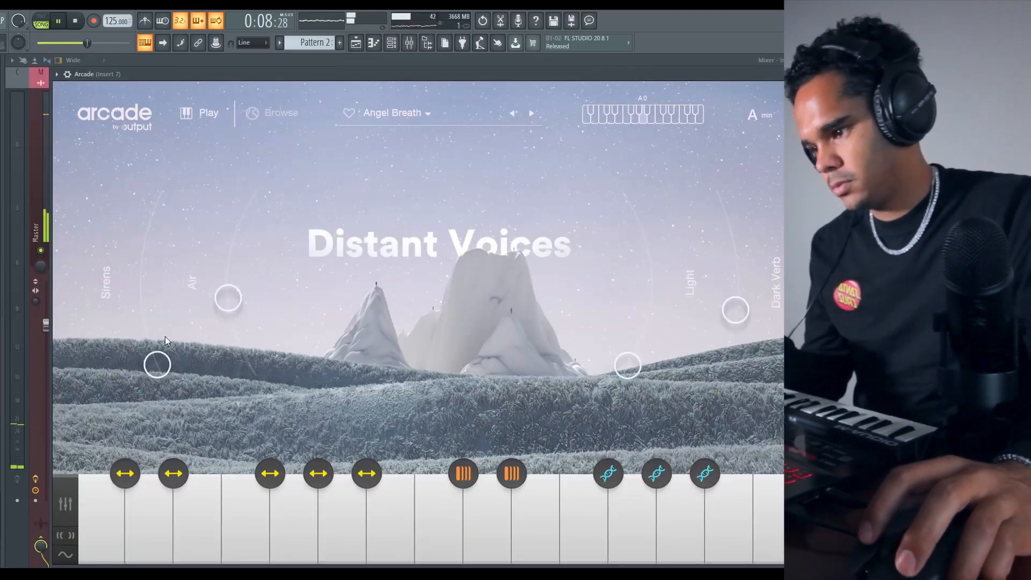
Raise the Sirens and Air amounts of Arcade's Distant Voices sound and bring up the channel rack.
{"action": "left_click_drag", "start_coordinate": [157, 364], "coordinate": [148, 336]}
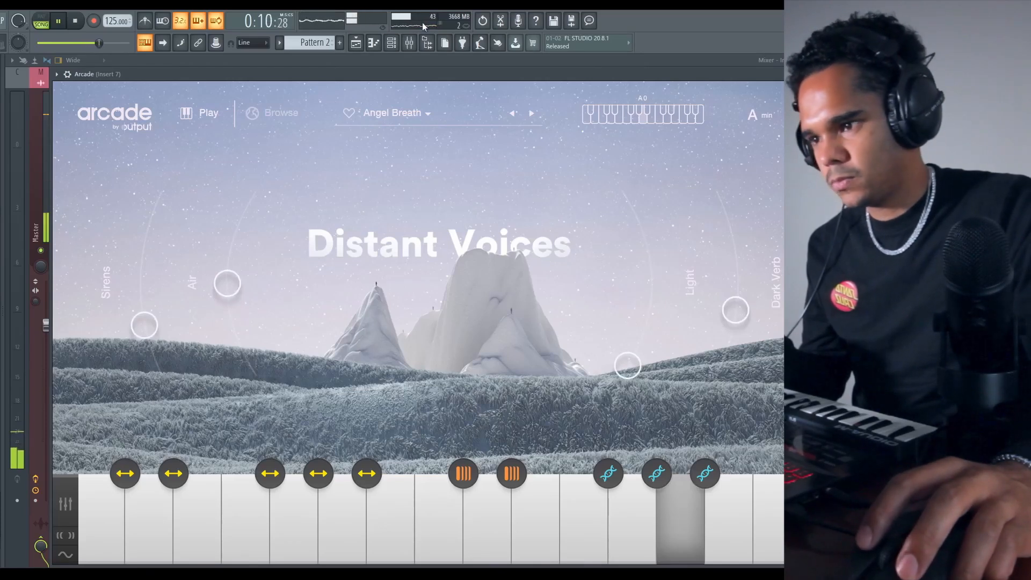
{"action": "left_click", "coordinate": [392, 42]}
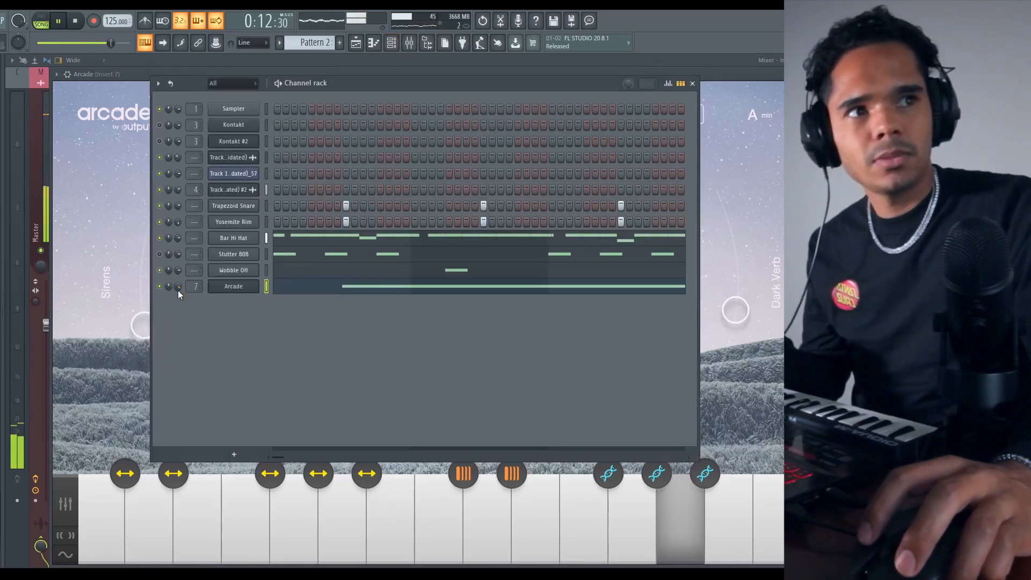